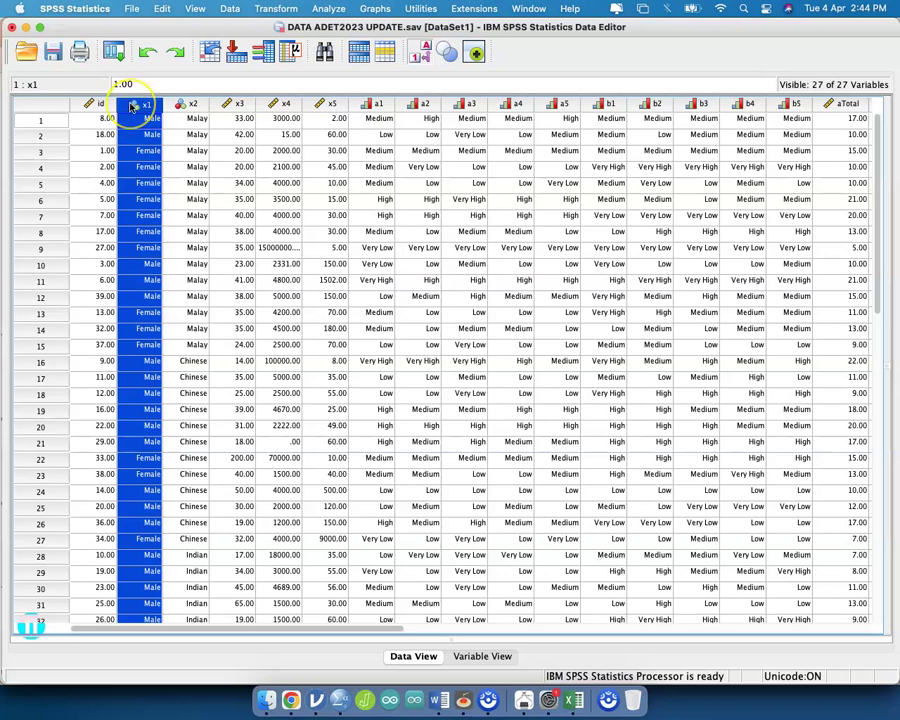
- Save the DATA ADET2023 UPDATE.sav dataset and close the output window without saving its contents
{"action": "mouse_move", "coordinate": [131, 106]}
{"action": "left_click", "coordinate": [131, 105]}
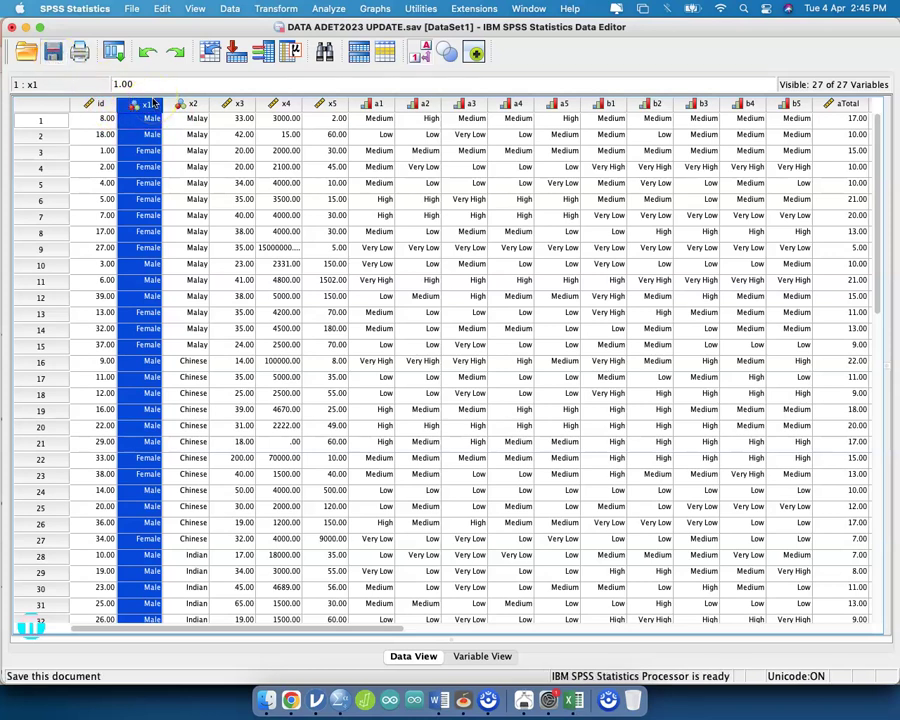
{"action": "key", "text": "super+s"}
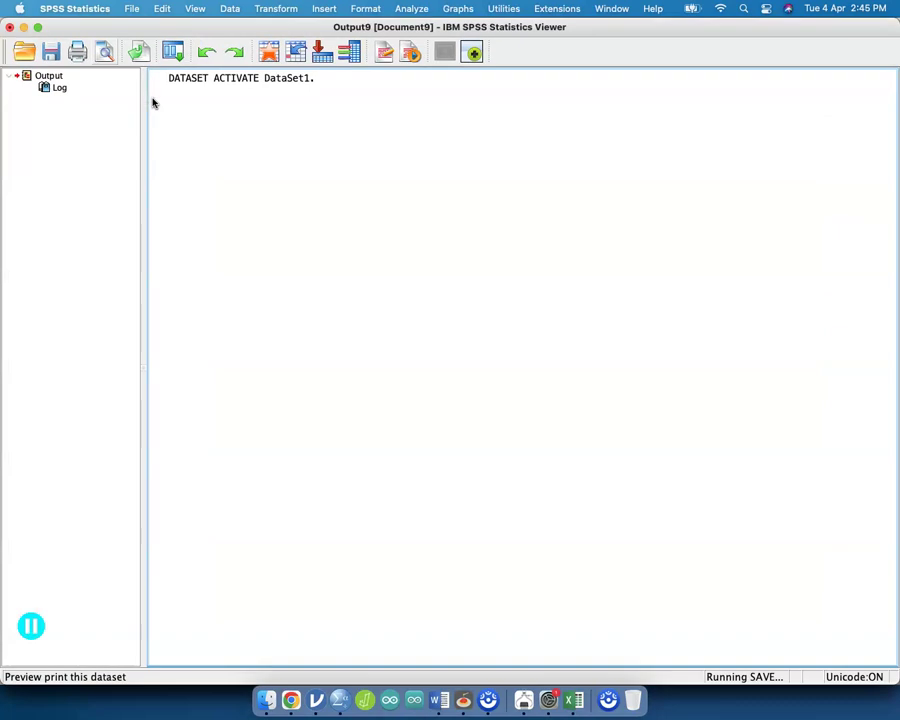
{"action": "left_click", "coordinate": [10, 27]}
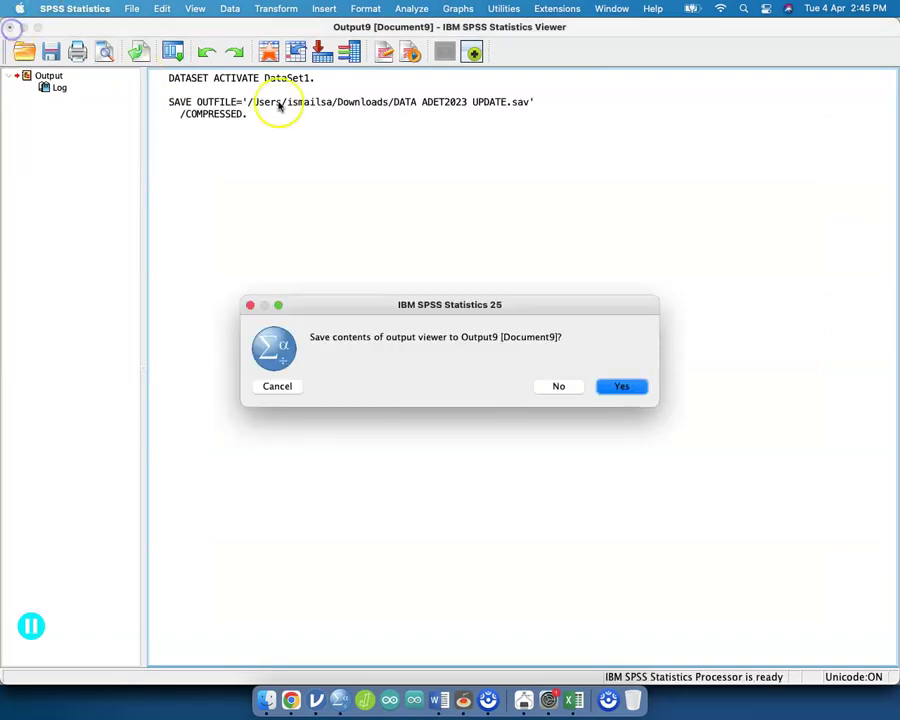
{"action": "left_click", "coordinate": [557, 387]}
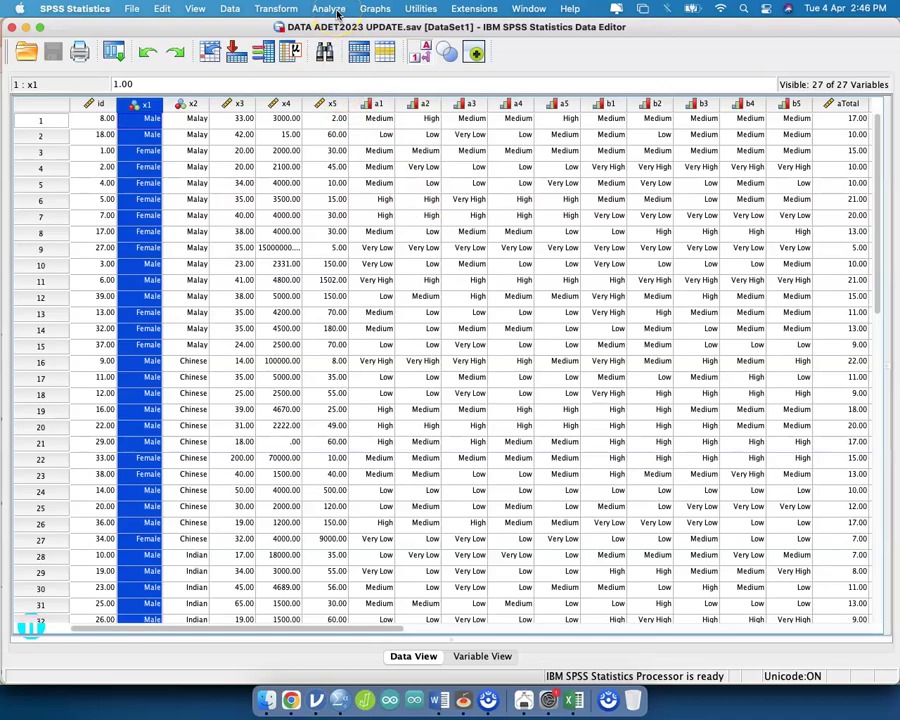
- Switch to the Nota Statistik document in Google Docs
{"action": "key", "text": "ctrl+Up"}
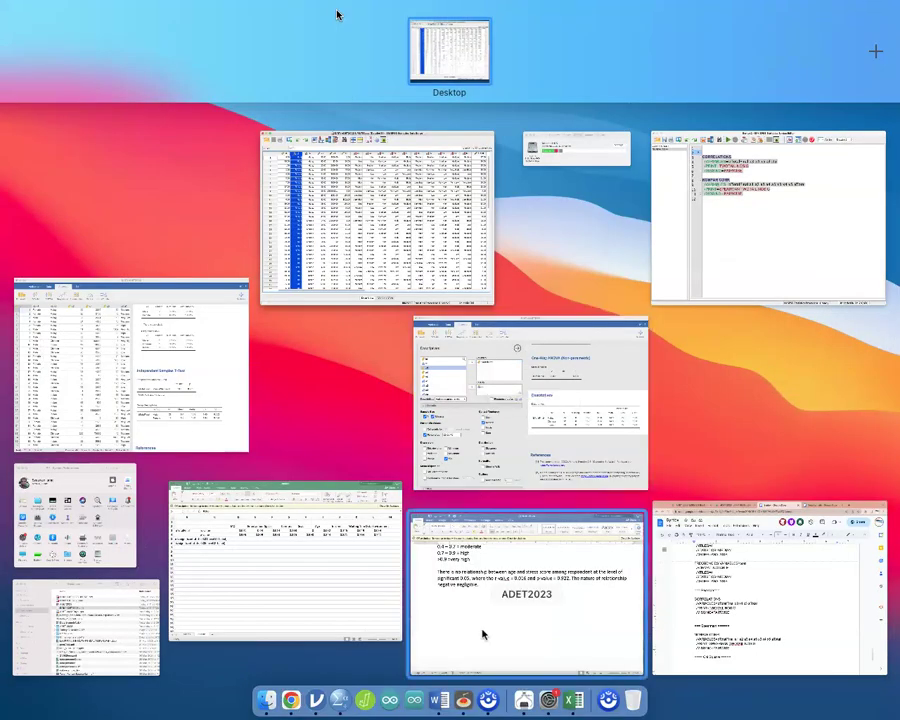
{"action": "left_click", "coordinate": [481, 633]}
{"action": "left_click", "coordinate": [458, 543]}
{"action": "key", "text": "ctrl+Up"}
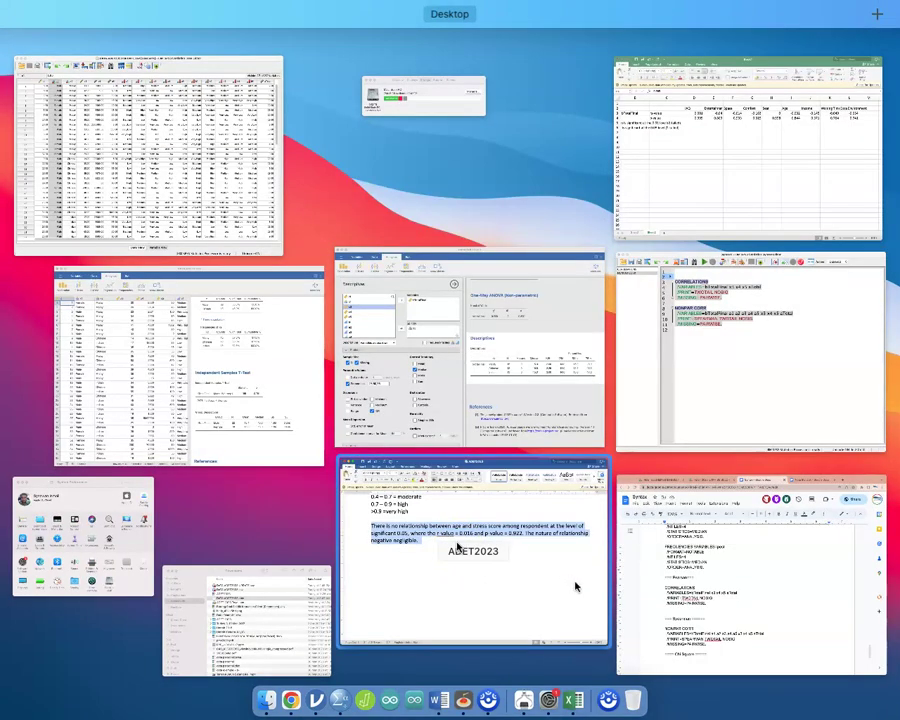
{"action": "left_click", "coordinate": [659, 563]}
{"action": "left_click", "coordinate": [633, 34]}
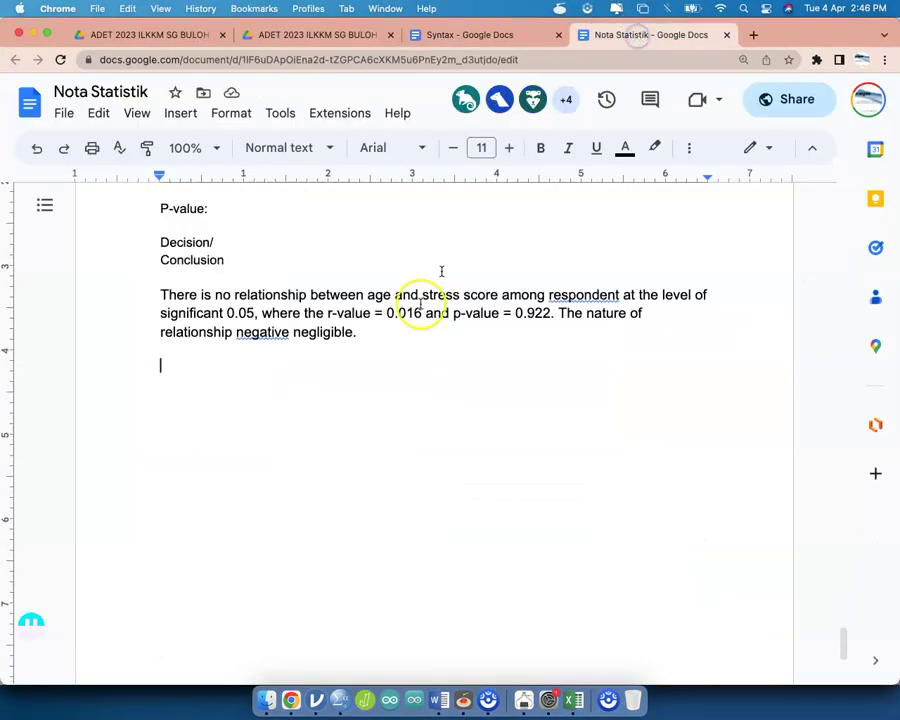
- Add the heading "=== Chi Square ====" below the age and stress conclusion, followed by a blank line
{"action": "type", "text": "=== Chai"}
{"action": "key", "text": "BackSpace"}
{"action": "key", "text": "BackSpace"}
{"action": "type", "text": "i Square"}
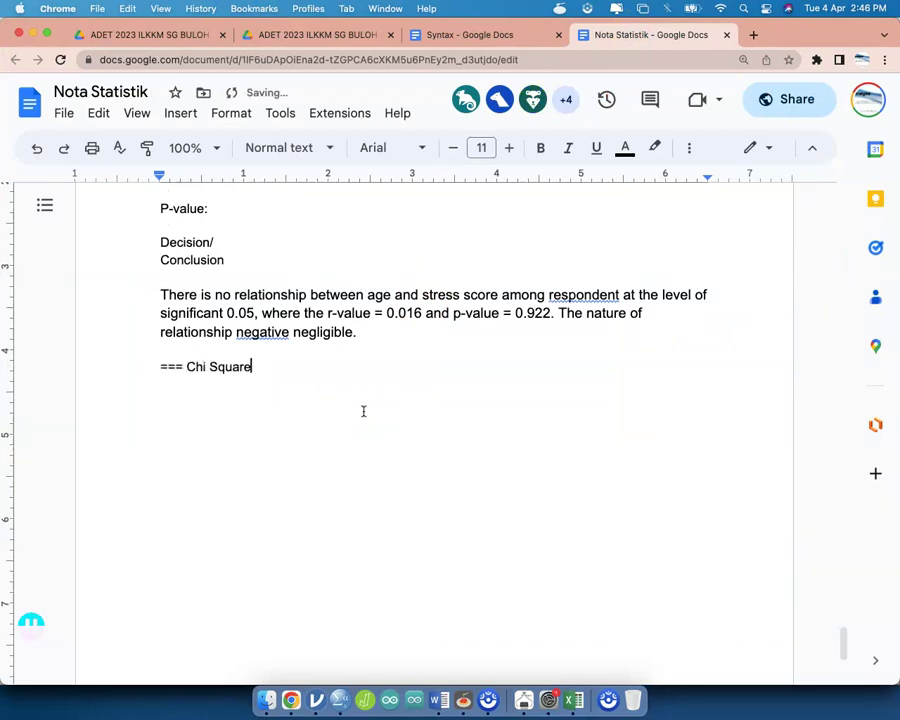
{"action": "type", "text": " ===="}
{"action": "key", "text": "Return"}
{"action": "key", "text": "Return"}
- Add numbered item 1) "Testing Goodness of Fit - cari beza kadar antara variable dalam kumpulan, cth, male and female"
{"action": "type", "text": "1) Te"}
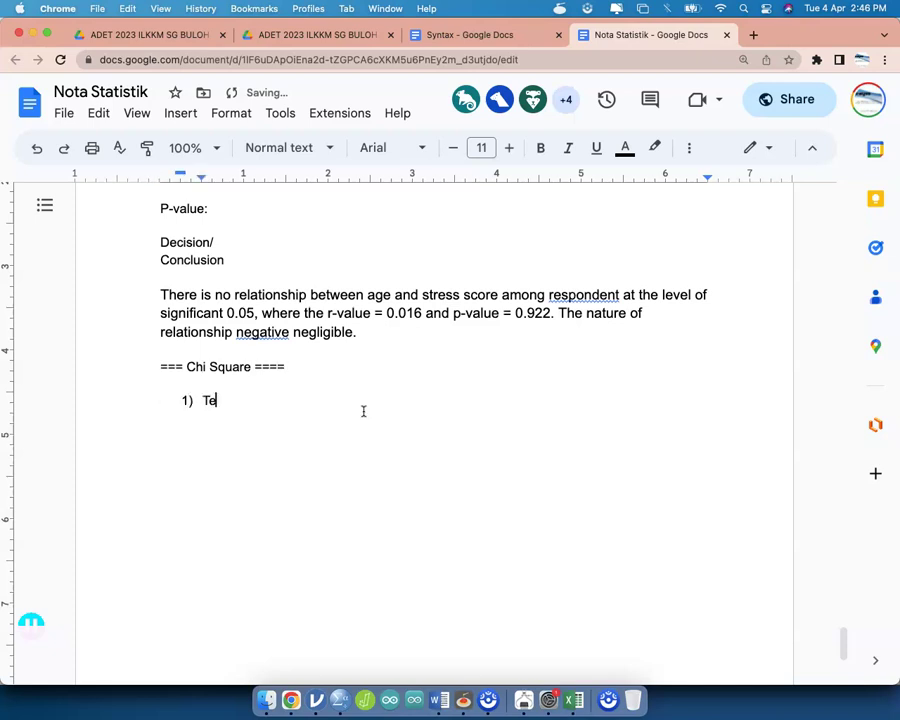
{"action": "type", "text": "sting Goodn"}
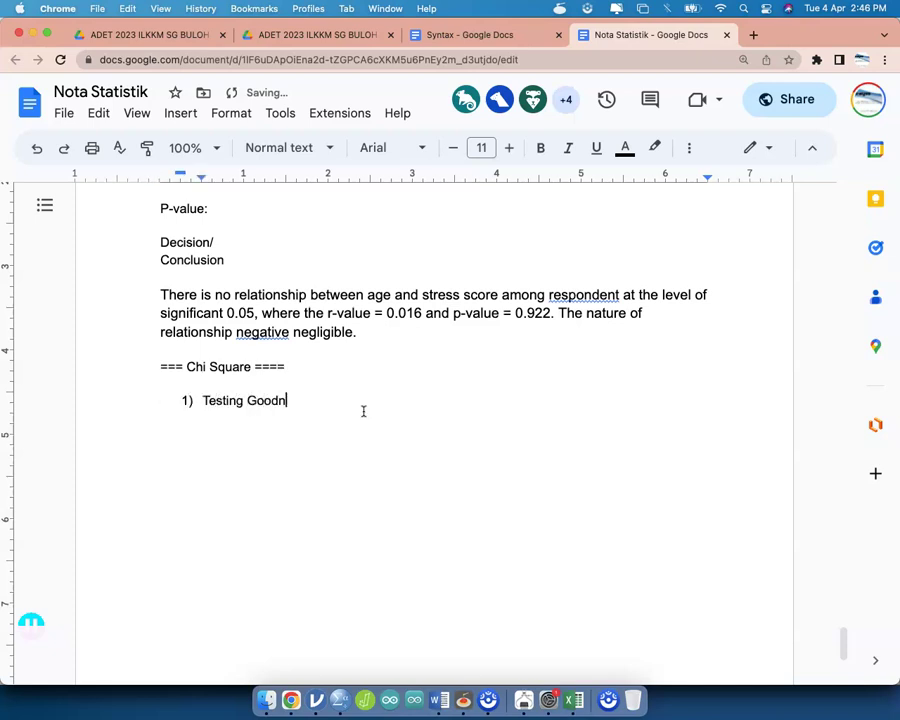
{"action": "type", "text": "ess of Fit "}
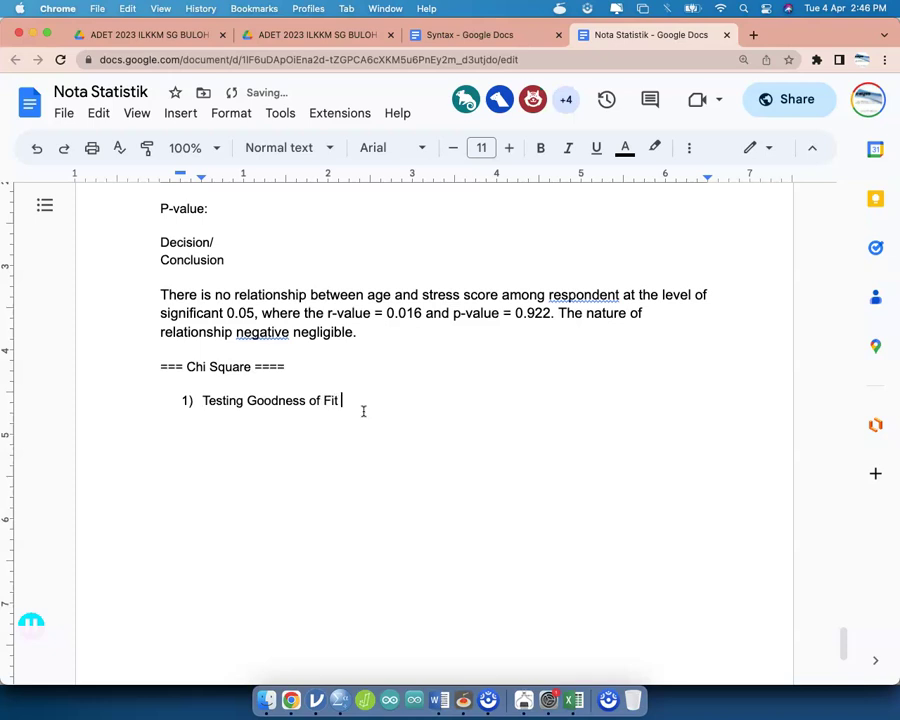
{"action": "type", "text": "- cari beza kadar antara variable dala"}
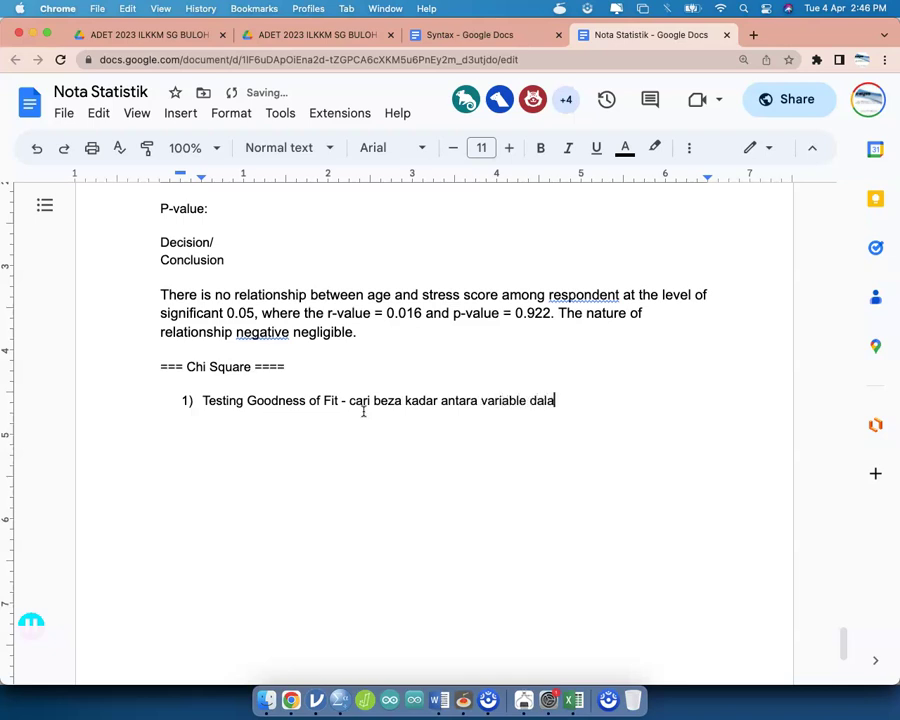
{"action": "type", "text": "m kumpulan,"}
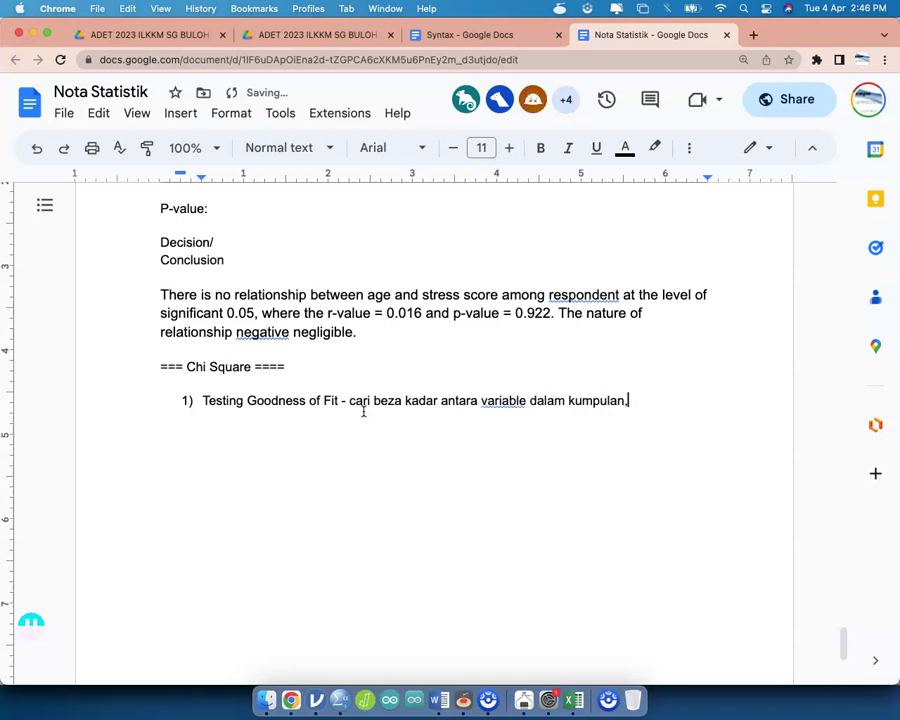
{"action": "type", "text": " cth, male a"}
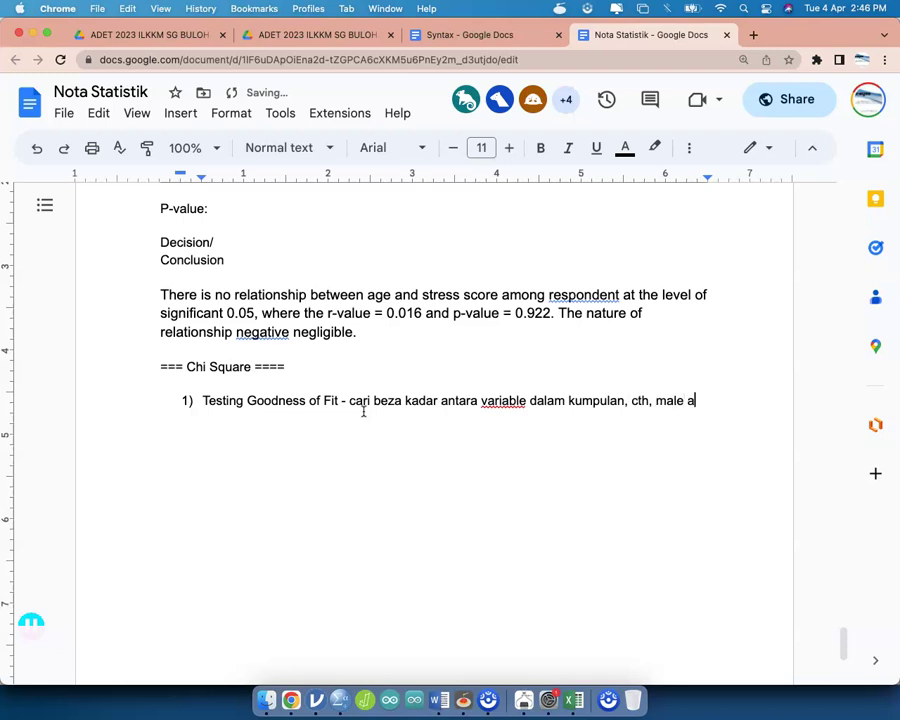
{"action": "type", "text": "nd female"}
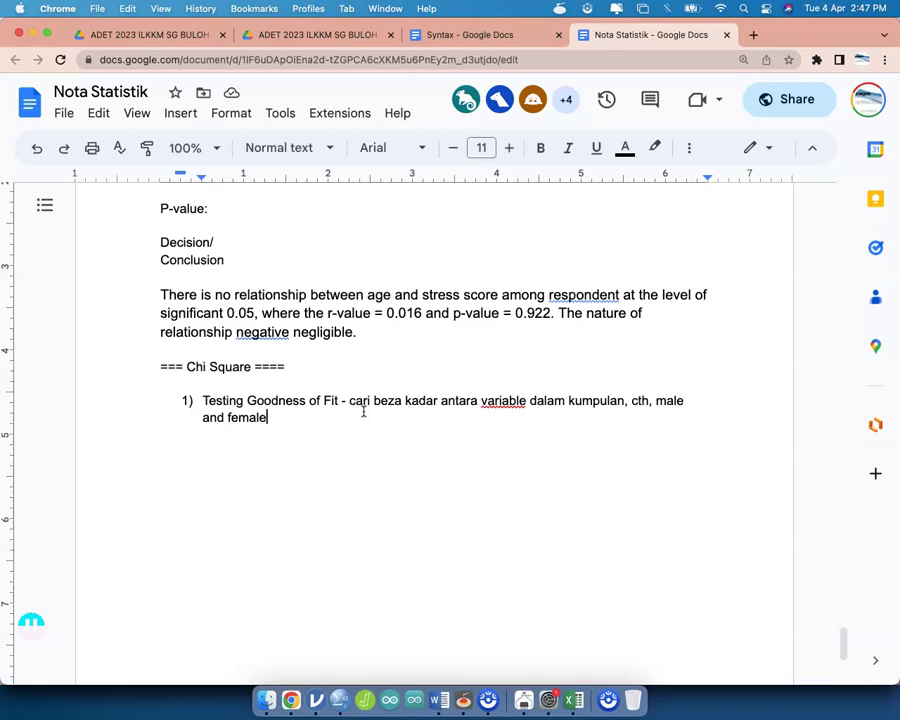
{"action": "left_click", "coordinate": [433, 449]}
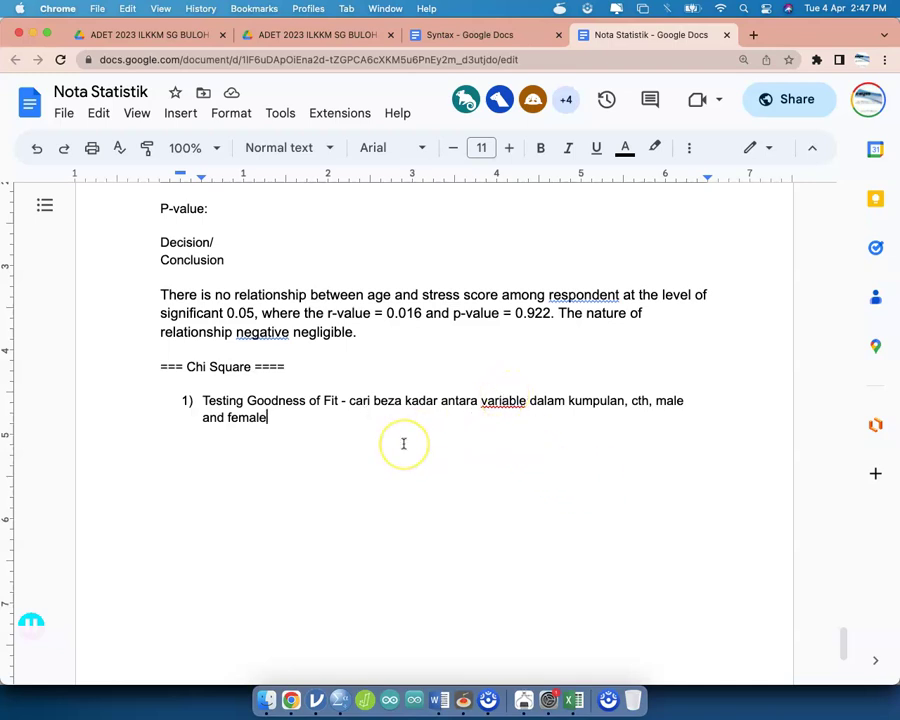
- End the list and write the null hypothesis line "Null: tiada beza kadar (perkadaran adalah sama)"
{"action": "key", "text": "Return"}
{"action": "key", "text": "Return"}
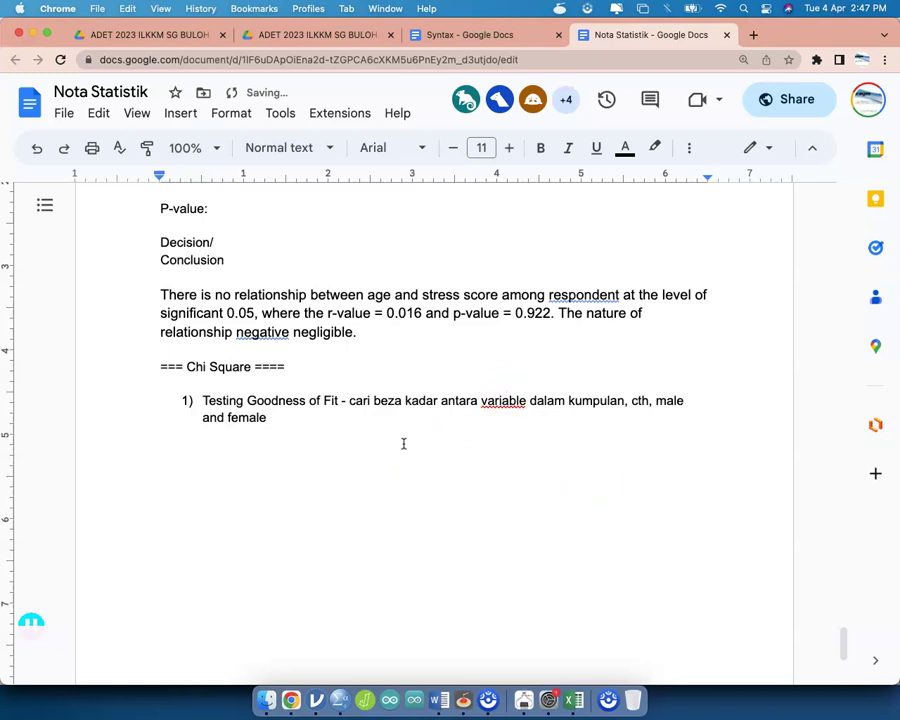
{"action": "type", "text": "Null: tiada beza "}
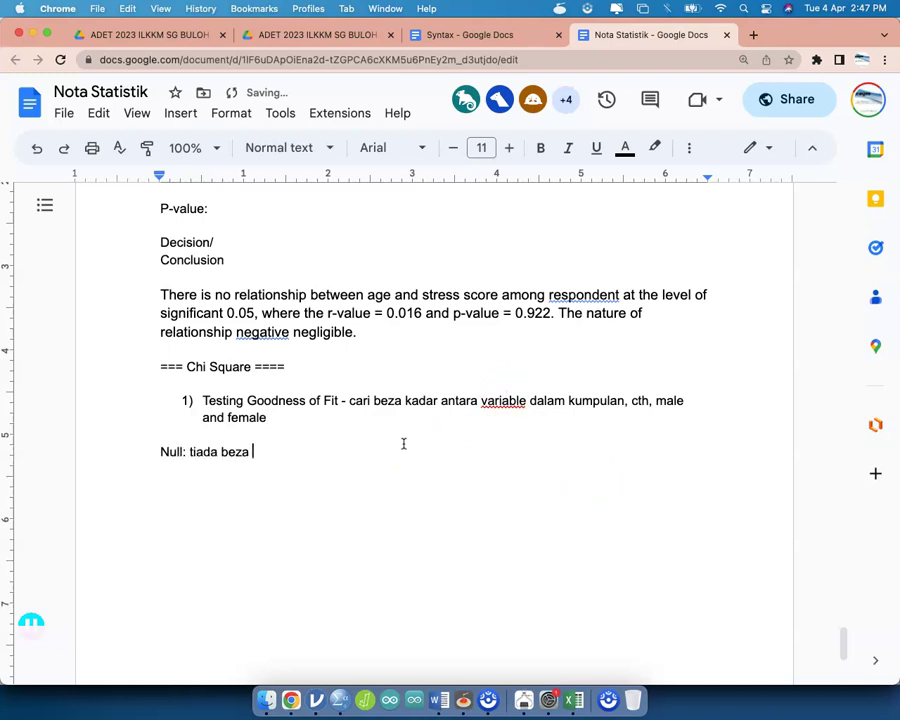
{"action": "type", "text": "kadar (perkadaran adalah sama"}
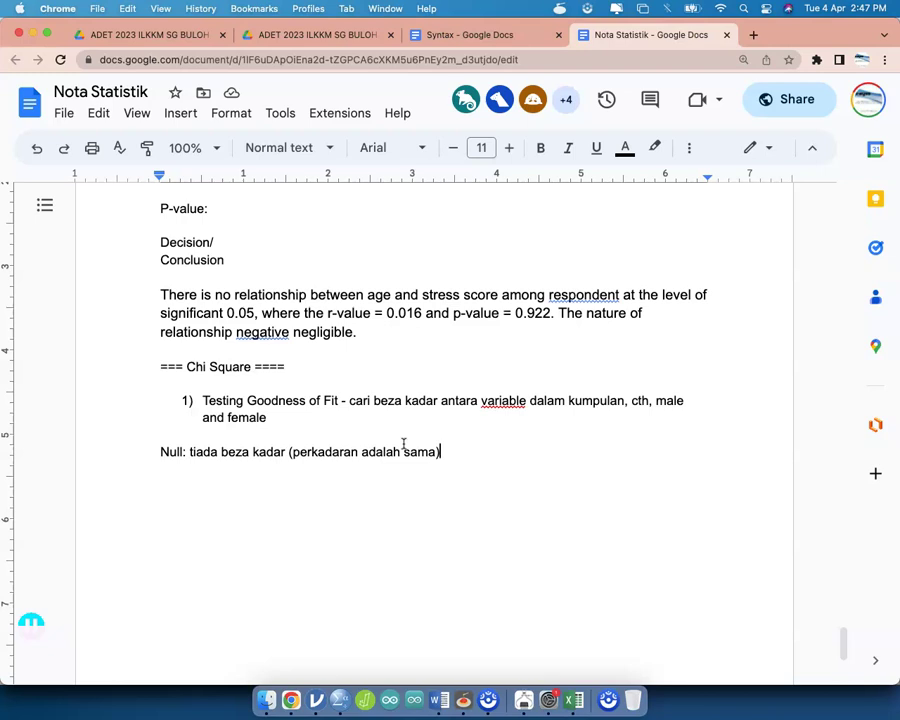
- Switch to the SPSS data editor and run Frequencies on Gender [x1] in place of bTotalFinal
{"action": "key", "text": "ctrl+Up"}
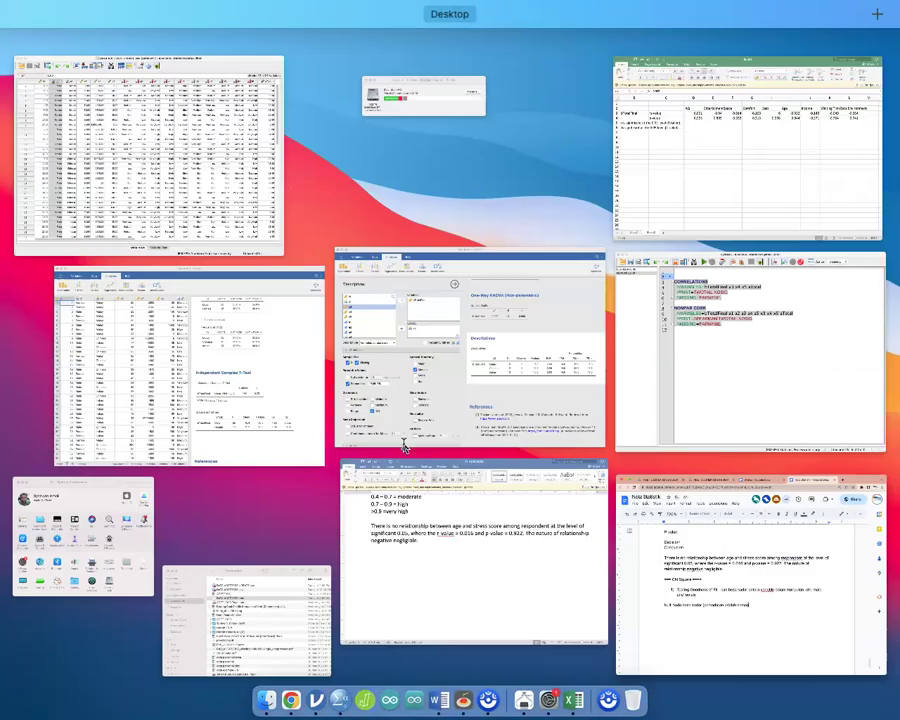
{"action": "left_click", "coordinate": [272, 187]}
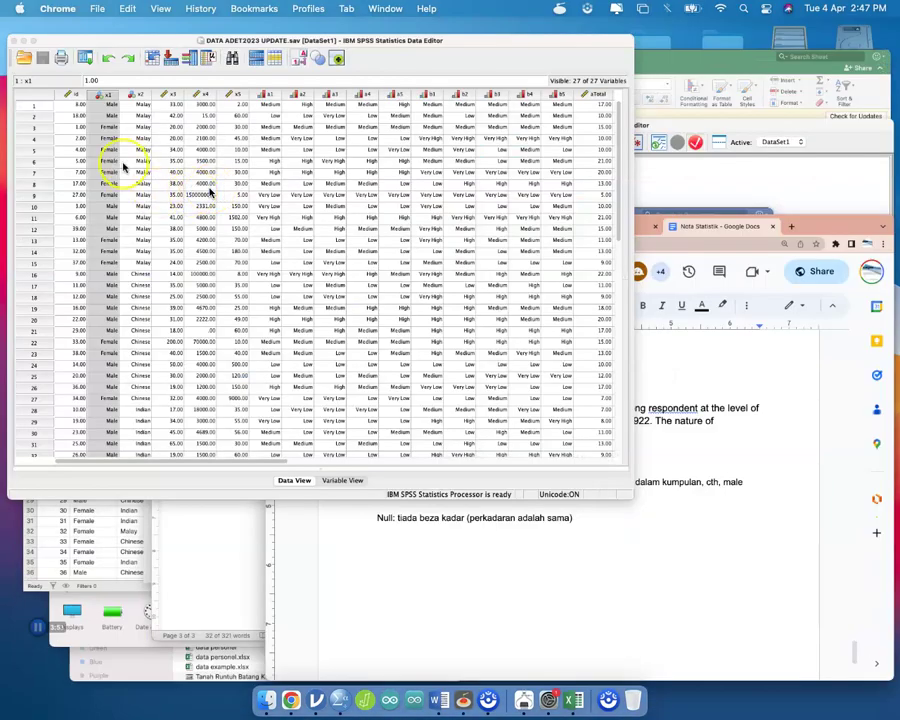
{"action": "left_click", "coordinate": [143, 166]}
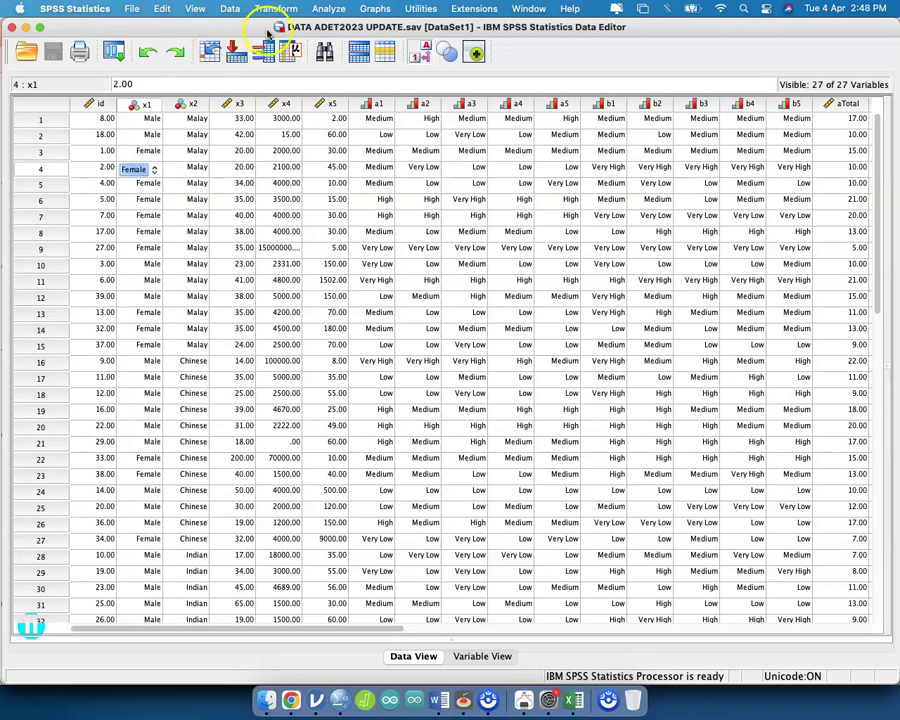
{"action": "left_click", "coordinate": [328, 9]}
{"action": "mouse_move", "coordinate": [349, 46]}
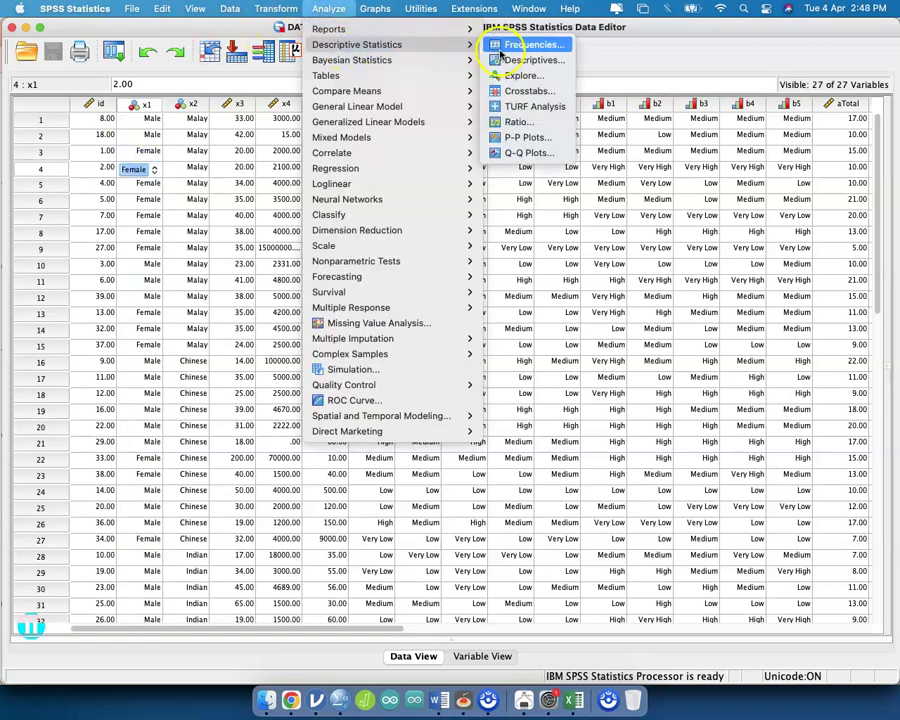
{"action": "left_click", "coordinate": [492, 44]}
{"action": "double_click", "coordinate": [475, 132]}
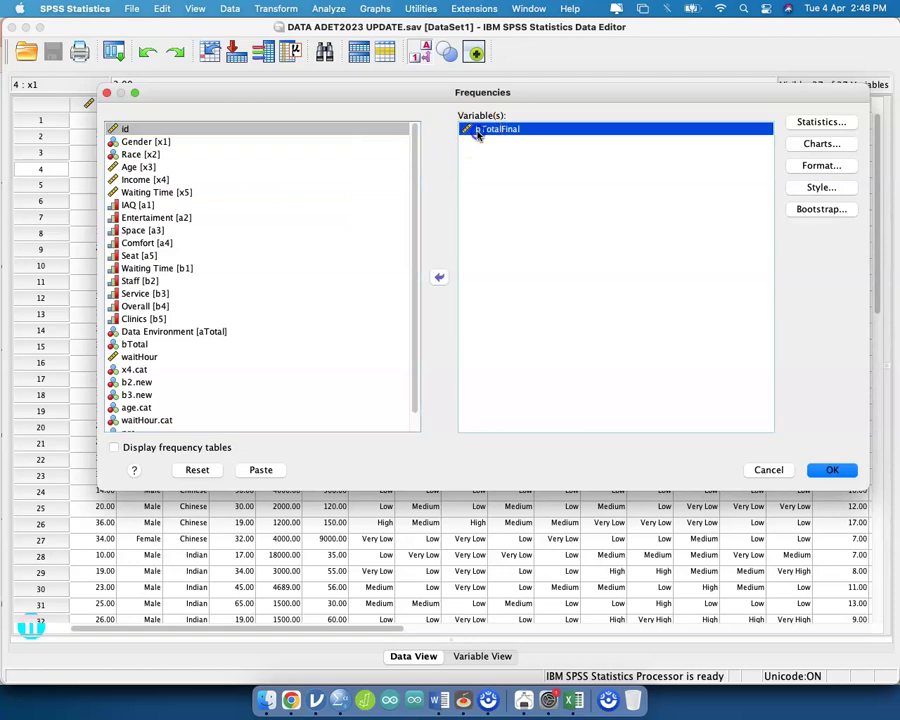
{"action": "double_click", "coordinate": [330, 143]}
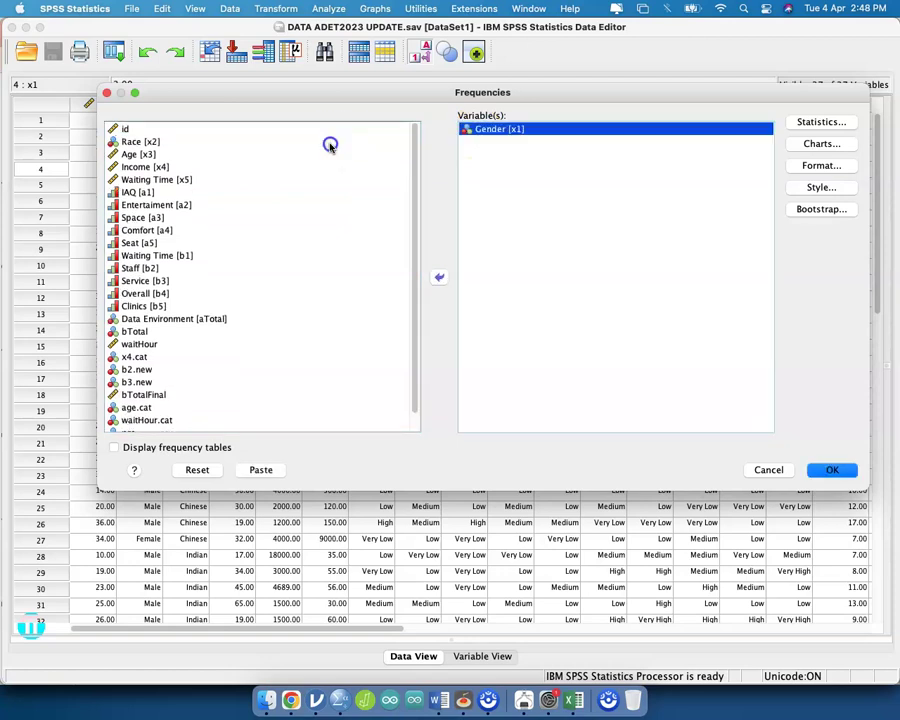
{"action": "left_click", "coordinate": [831, 470]}
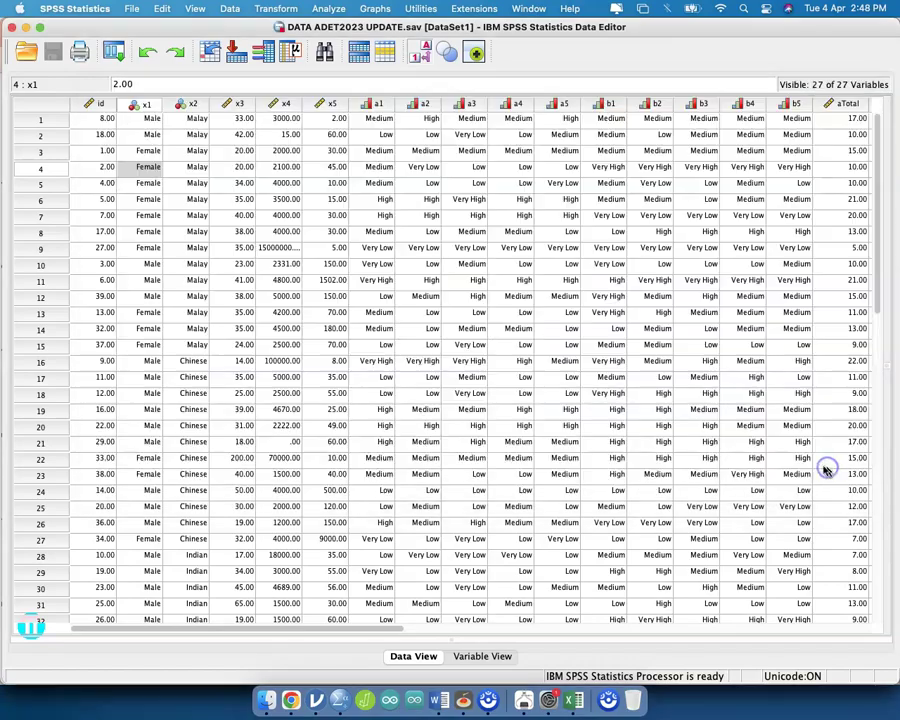
- Review the Gender statistics output and close its window without saving the contents
{"action": "key", "text": "ctrl+Up"}
{"action": "left_click", "coordinate": [560, 392]}
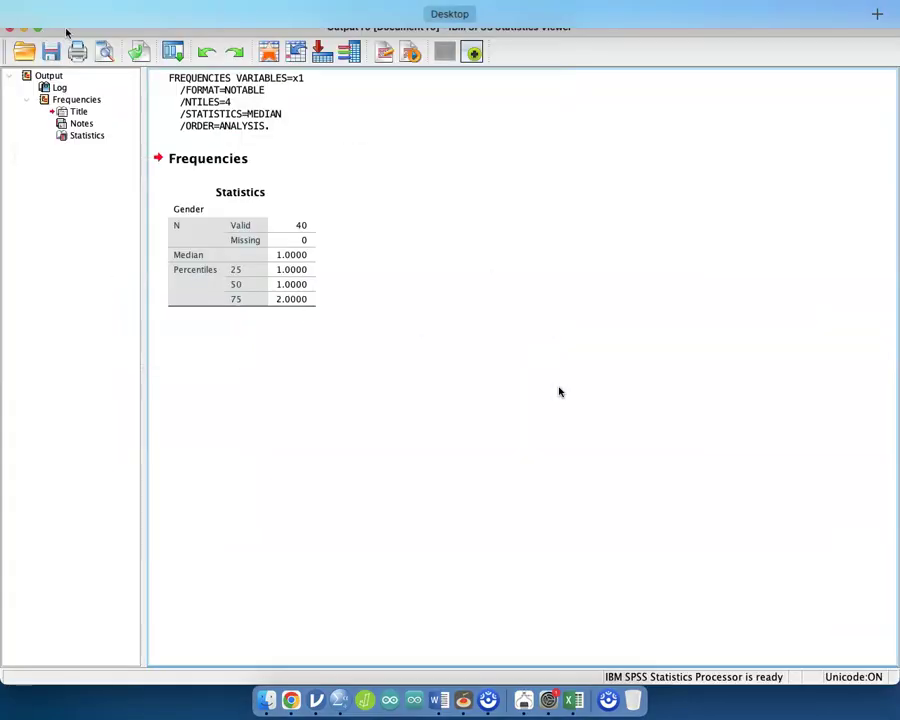
{"action": "mouse_move", "coordinate": [70, 30]}
{"action": "left_click", "coordinate": [370, 206]}
{"action": "double_click", "coordinate": [274, 27]}
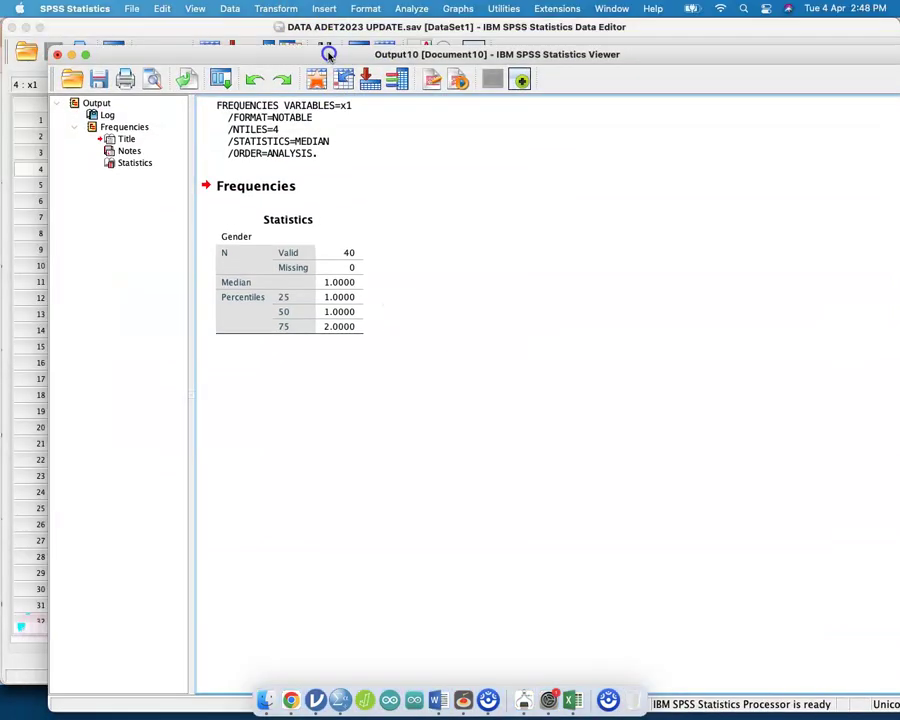
{"action": "left_click", "coordinate": [57, 54]}
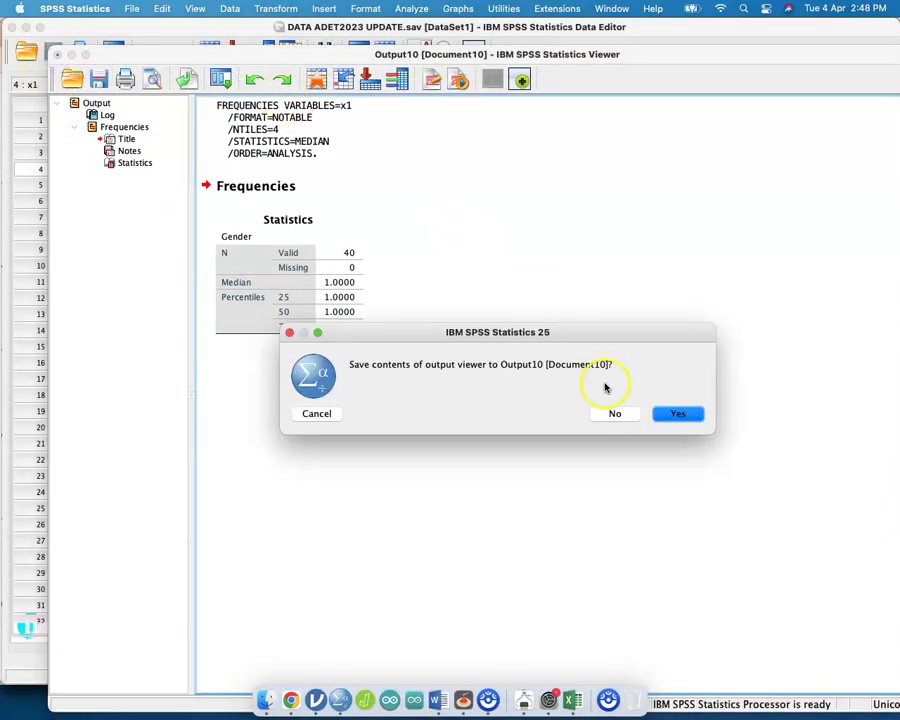
{"action": "left_click", "coordinate": [615, 414]}
- Rerun Frequencies on Gender [x1] with the frequency tables displayed
{"action": "left_click", "coordinate": [329, 8]}
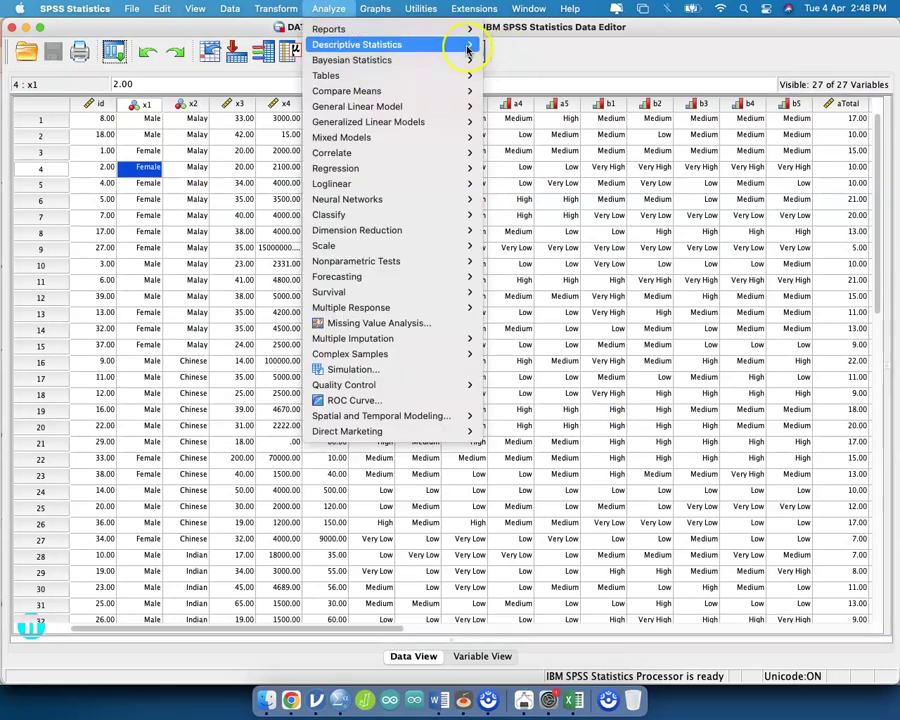
{"action": "mouse_move", "coordinate": [357, 44]}
{"action": "left_click", "coordinate": [510, 45]}
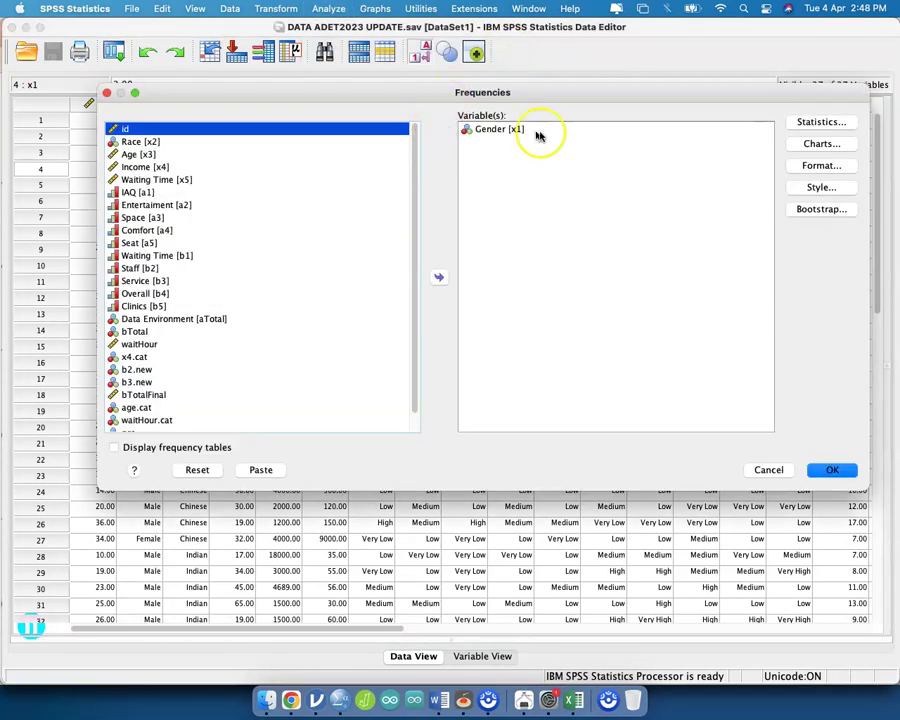
{"action": "left_click", "coordinate": [203, 446]}
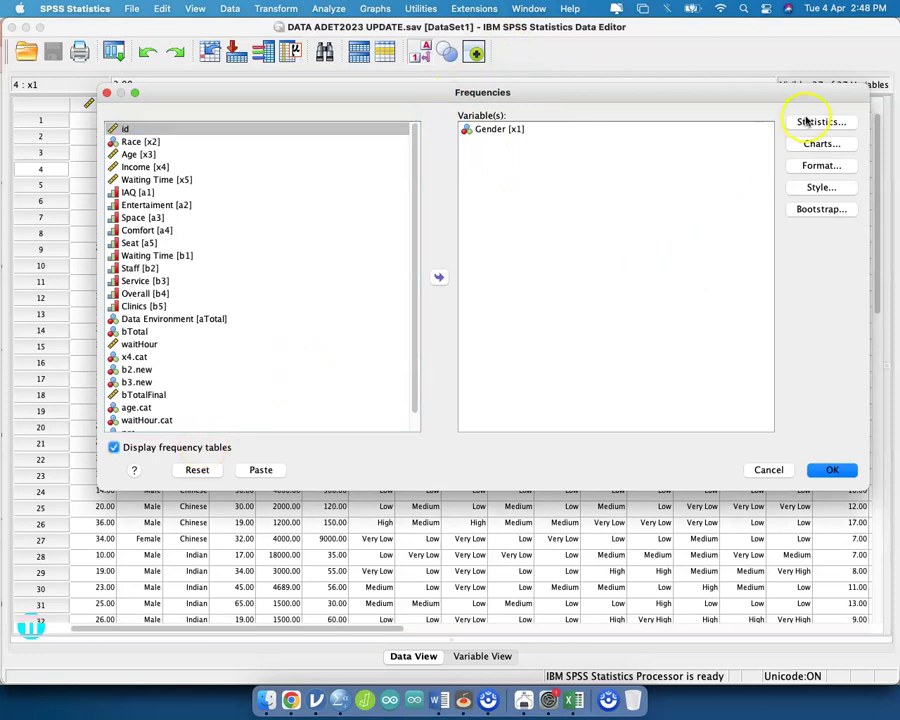
{"action": "left_click", "coordinate": [825, 470]}
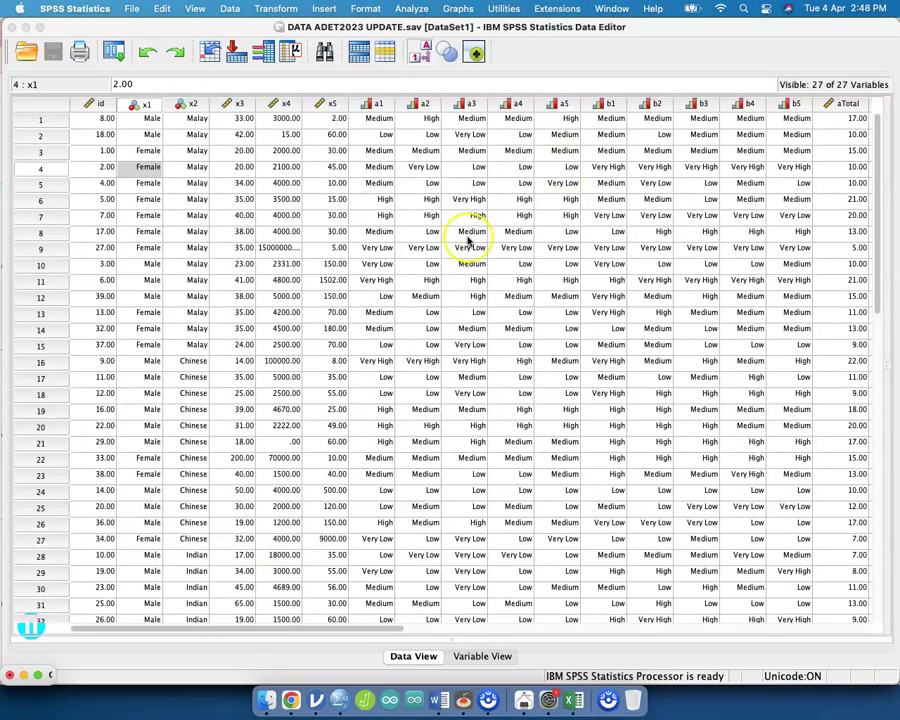
- Examine the Gender frequency table in the output and close that output window without saving it
{"action": "left_click", "coordinate": [38, 675]}
{"action": "left_click", "coordinate": [282, 498]}
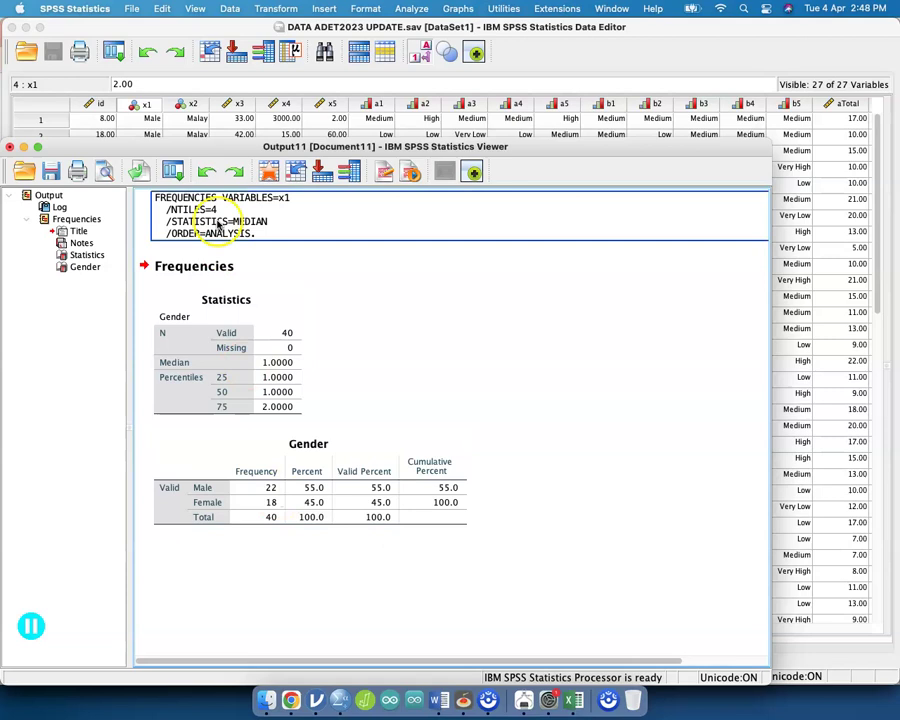
{"action": "left_click", "coordinate": [10, 147]}
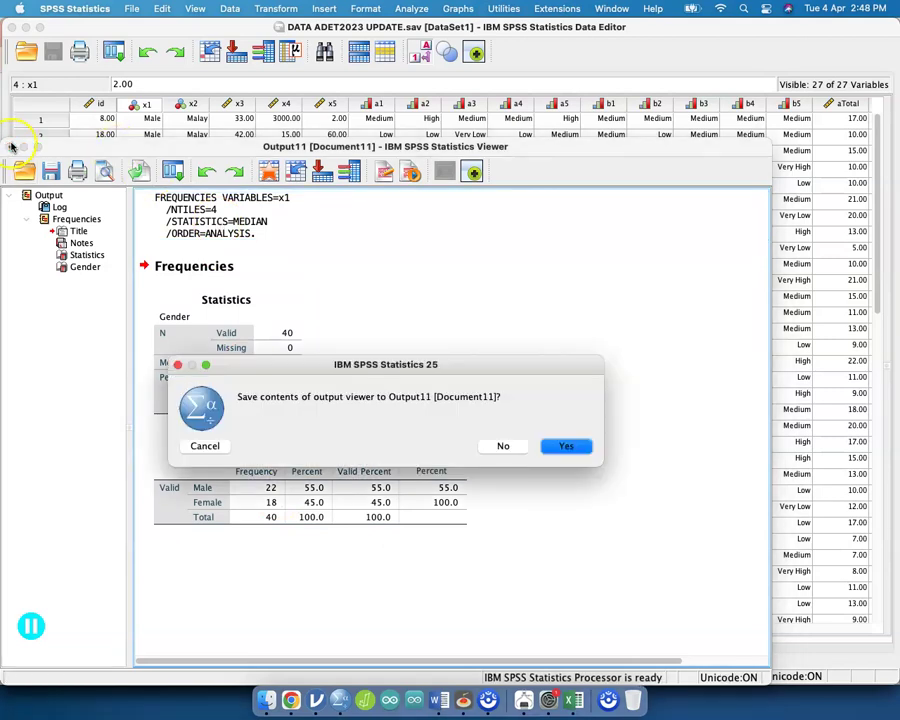
{"action": "left_click", "coordinate": [510, 446]}
- Switch to the Nota Statistik document in Google Docs and add the line "Alt: ada beza kadar" below the null hypothesis
{"action": "key", "text": "ctrl+Up"}
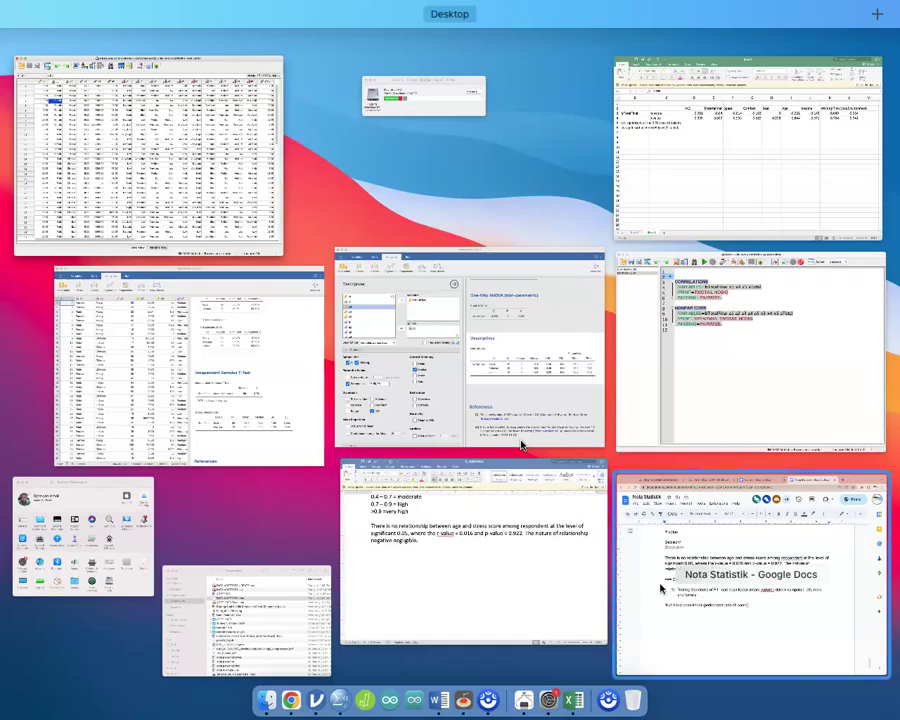
{"action": "left_click", "coordinate": [662, 586]}
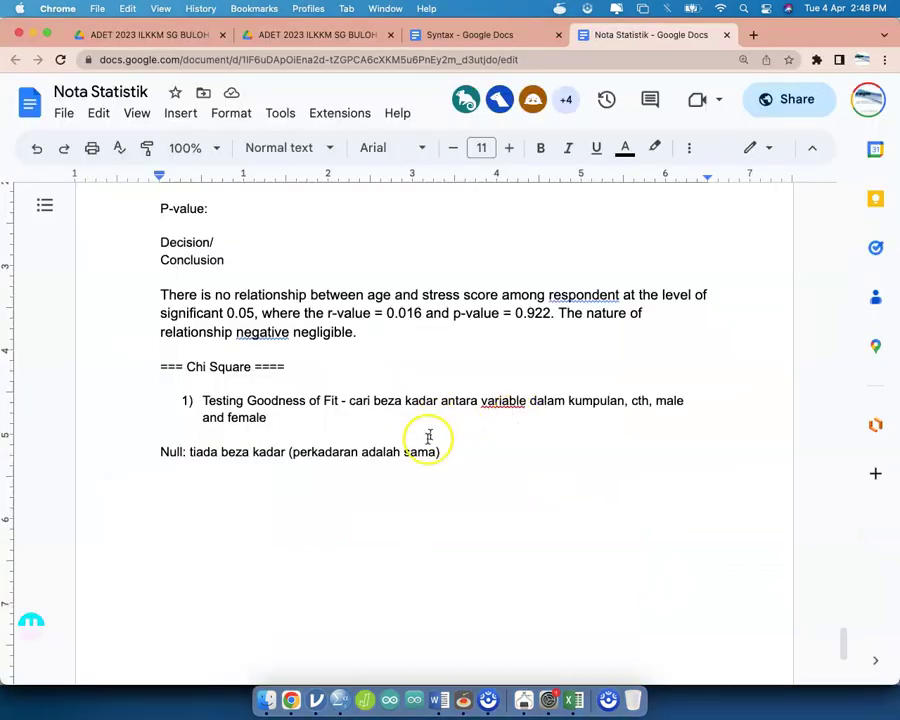
{"action": "key", "text": "Return"}
{"action": "type", "text": "Alt:"}
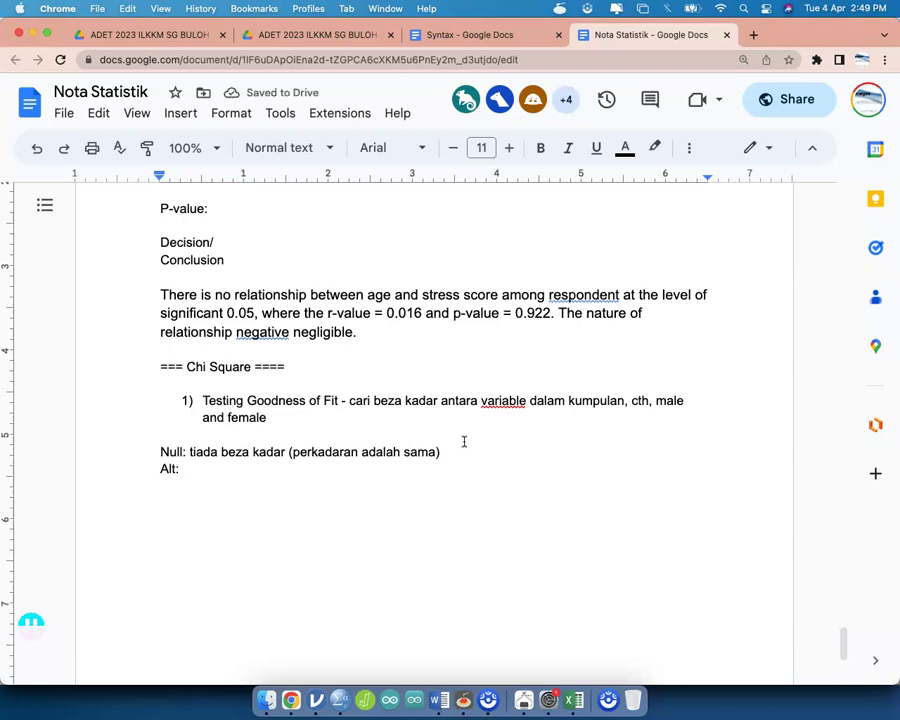
{"action": "type", "text": "ada beza kadar"}
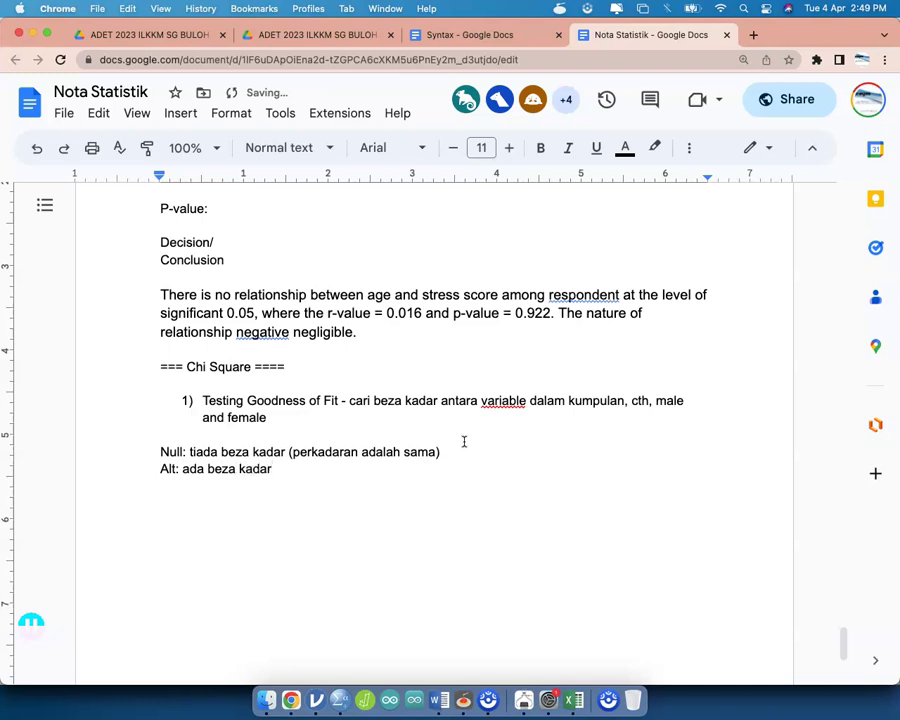
- Switch to the SPSS data editor and set up a legacy nonparametric Chi-square test on Gender [x1] with all categories equal
{"action": "key", "text": "ctrl+Up"}
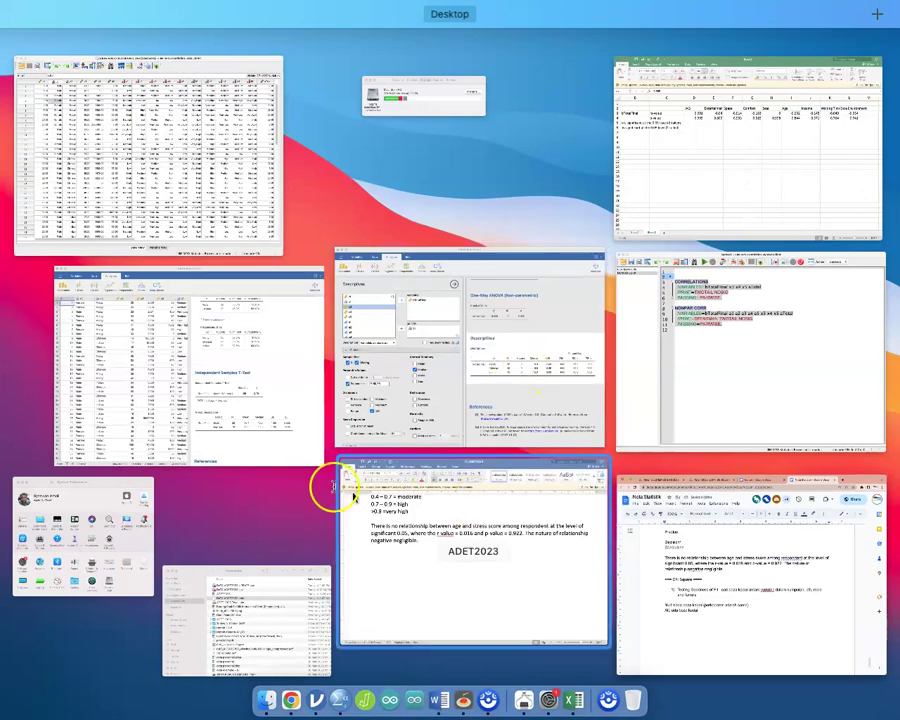
{"action": "left_click", "coordinate": [222, 222]}
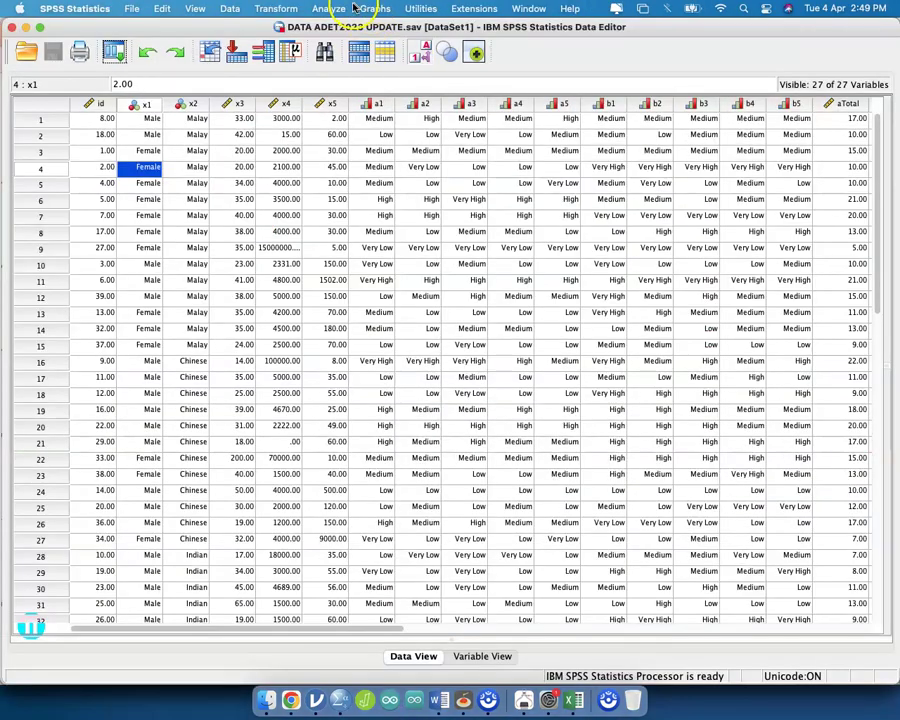
{"action": "left_click", "coordinate": [331, 9]}
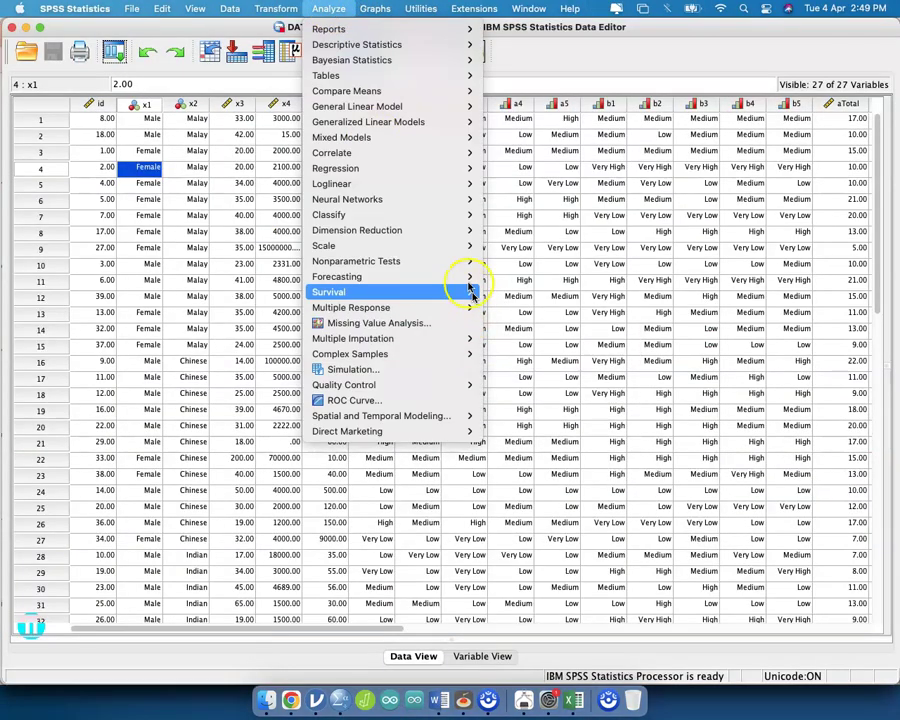
{"action": "mouse_move", "coordinate": [467, 261]}
{"action": "mouse_move", "coordinate": [548, 307]}
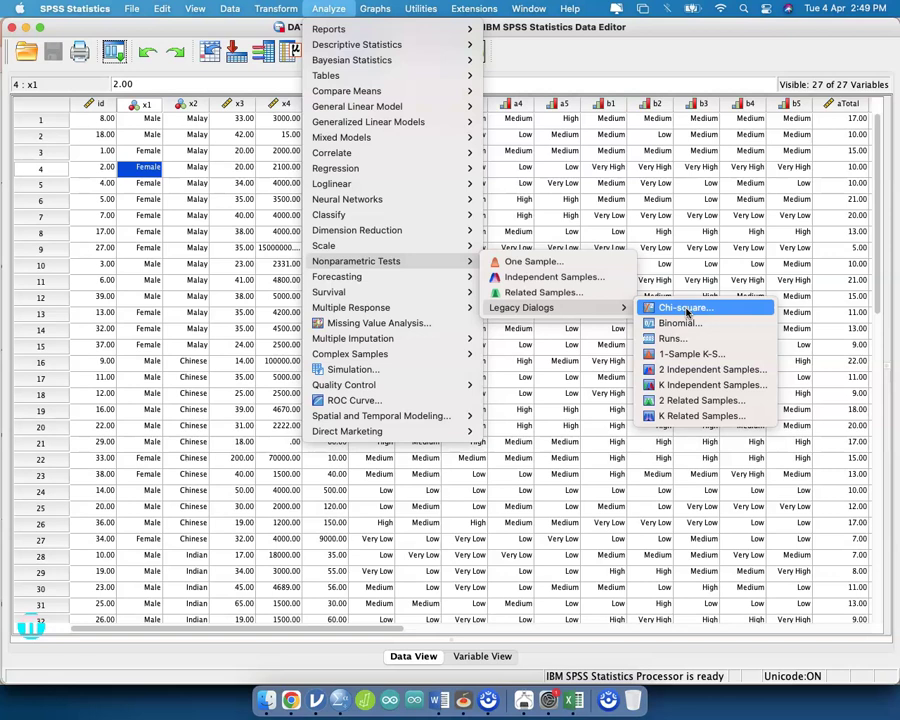
{"action": "left_click", "coordinate": [687, 311]}
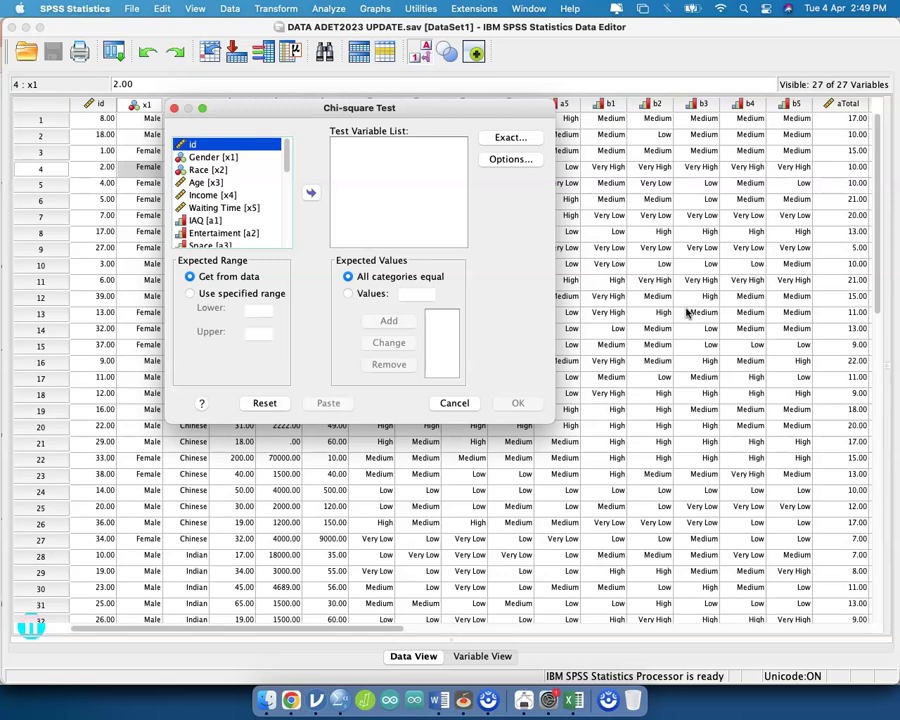
{"action": "left_click", "coordinate": [253, 159]}
{"action": "left_click", "coordinate": [311, 193]}
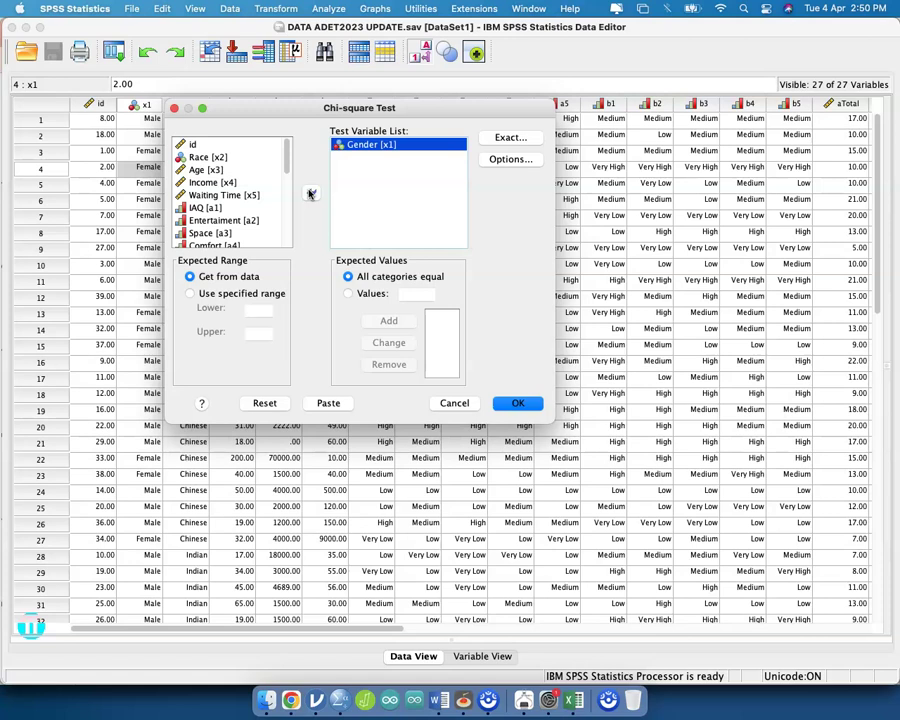
{"action": "left_click", "coordinate": [350, 277]}
- Return to the Nota Statistik document and add the sub-item "Kadar setara (male/ female)" under the Goodness of Fit item
{"action": "key", "text": "ctrl+Up"}
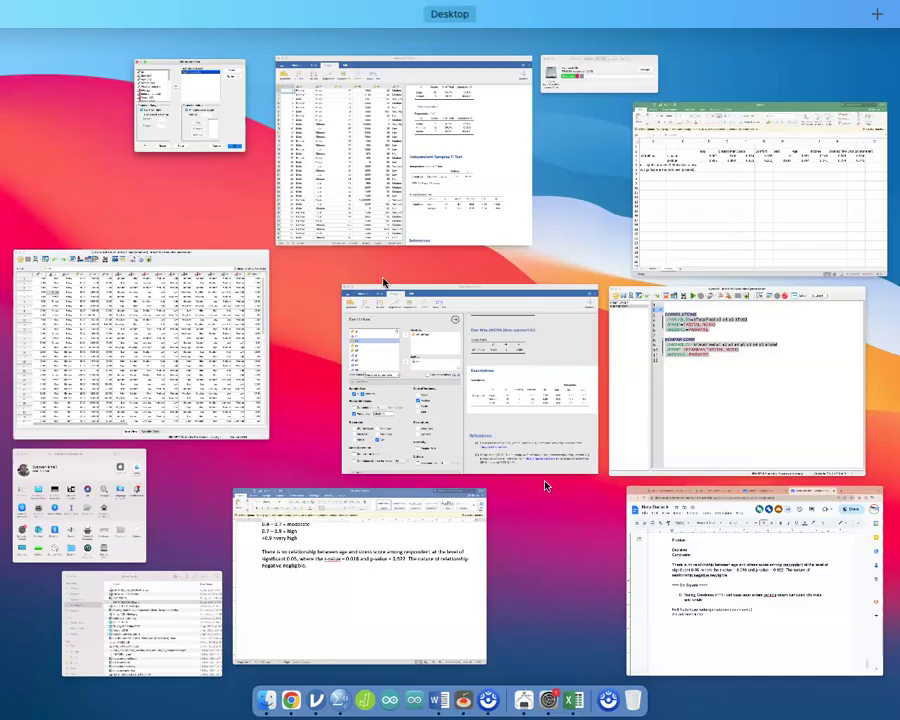
{"action": "left_click", "coordinate": [670, 540]}
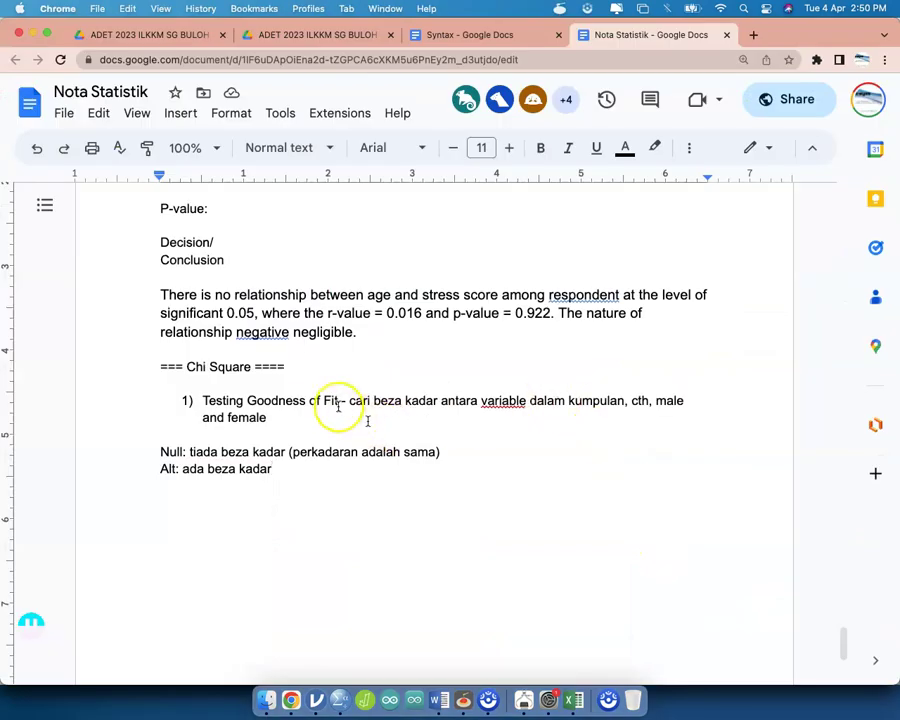
{"action": "left_click", "coordinate": [309, 422]}
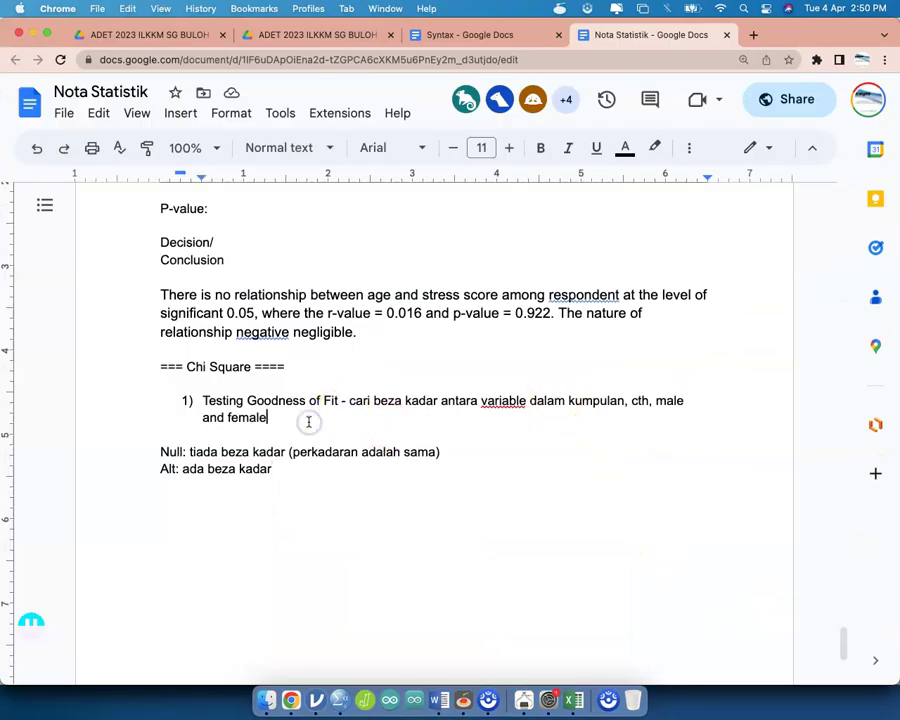
{"action": "key", "text": "Return"}
{"action": "key", "text": "Tab"}
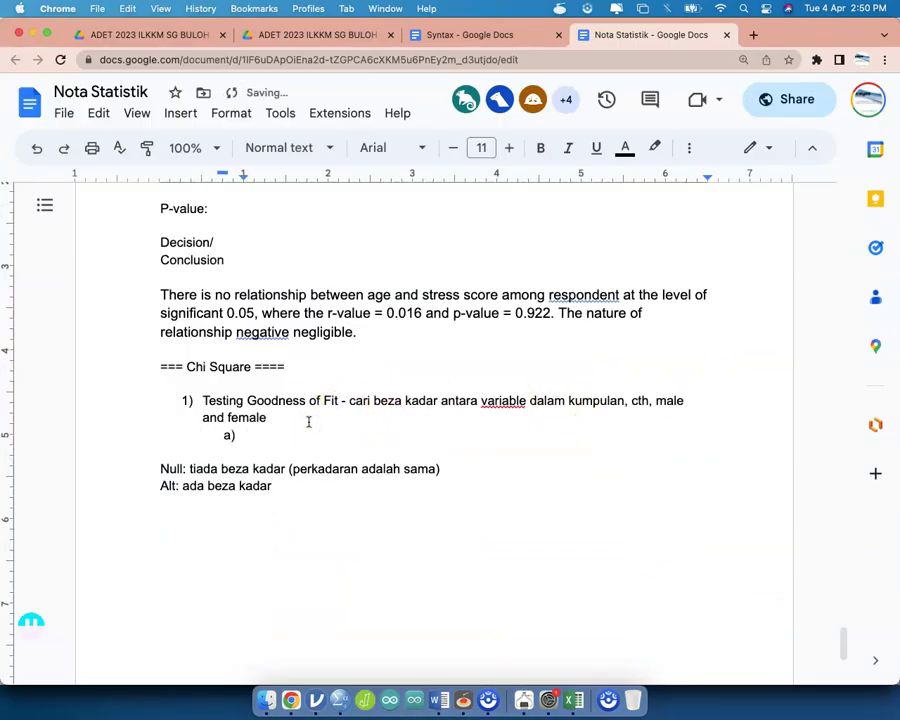
{"action": "type", "text": "beza"}
{"action": "key", "text": "BackSpace"}
{"action": "key", "text": "BackSpace"}
{"action": "key", "text": "BackSpace"}
{"action": "key", "text": "BackSpace"}
{"action": "type", "text": "kadar setara (male"}
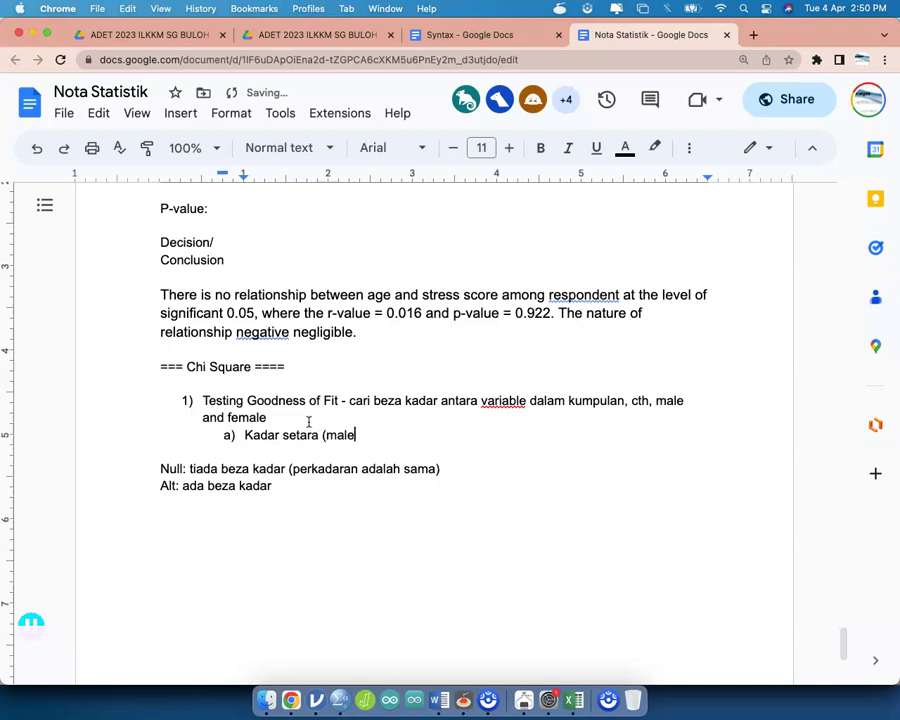
{"action": "type", "text": "/ female)"}
{"action": "key", "text": "Return"}
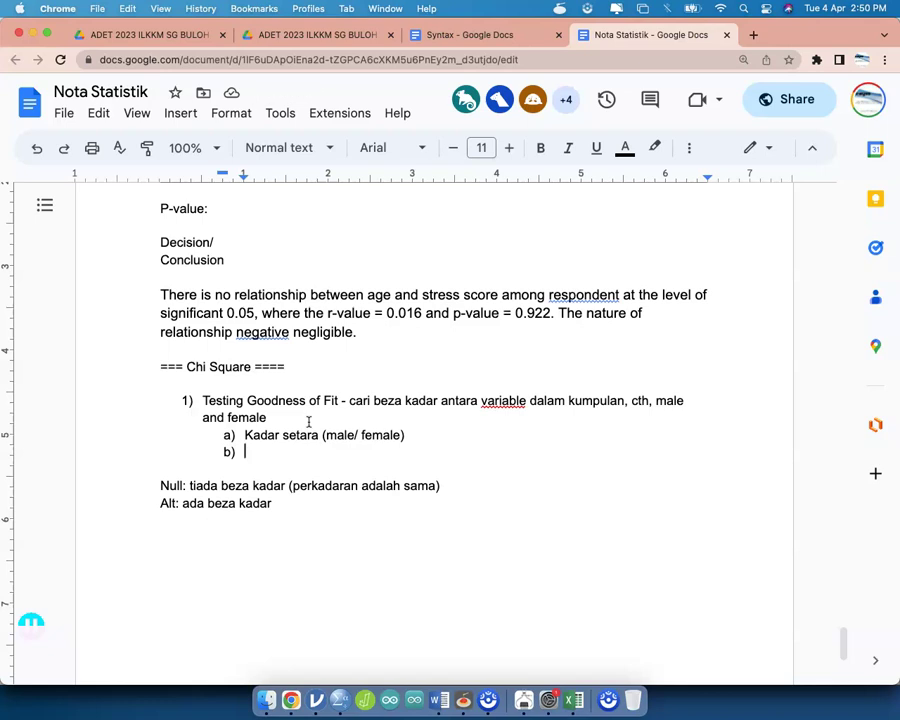
- Write the second sub-item as "Kadar tidak sama (2009 - 45/55, 2010 - 35/65)"
{"action": "type", "text": "kadar tidak sama ()"}
{"action": "key", "text": "Left"}
{"action": "type", "text": "2009 - "}
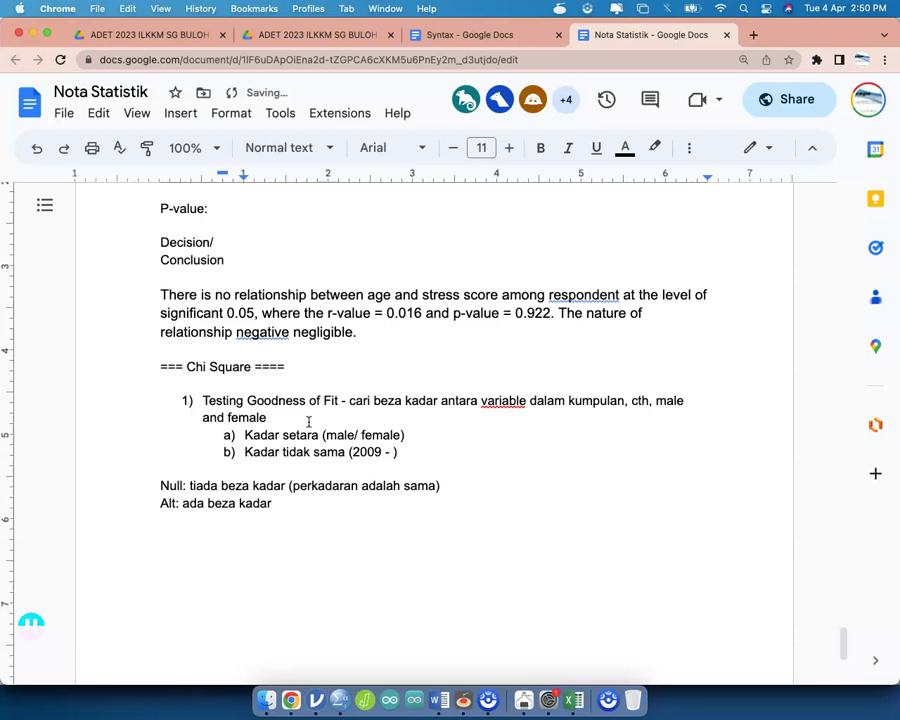
{"action": "type", "text": "45/55"}
{"action": "key", "text": "End"}
{"action": "type", "text": "2010 - "}
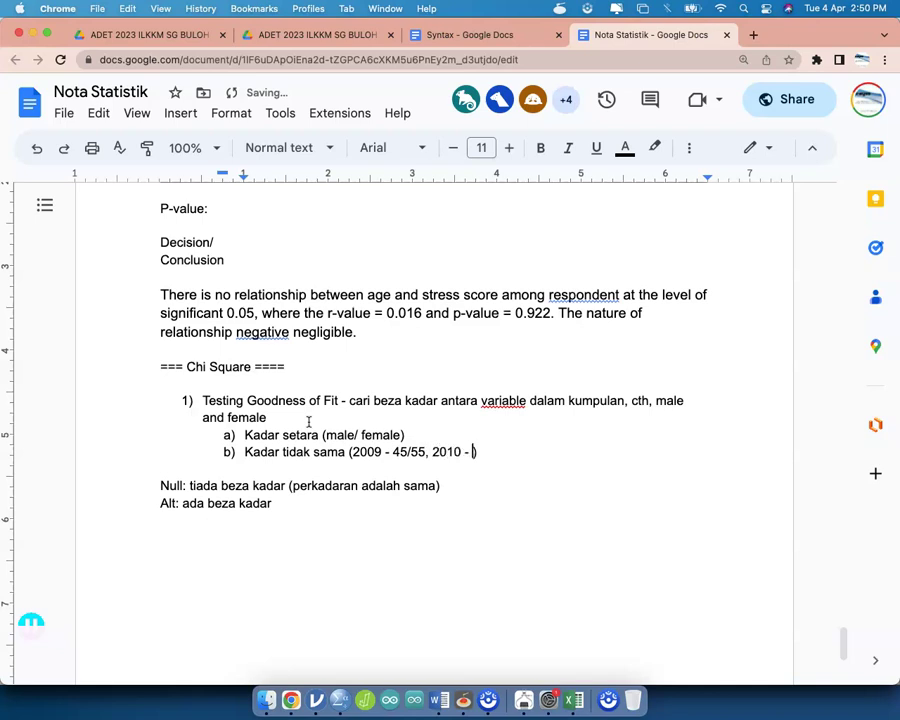
{"action": "type", "text": "35/65"}
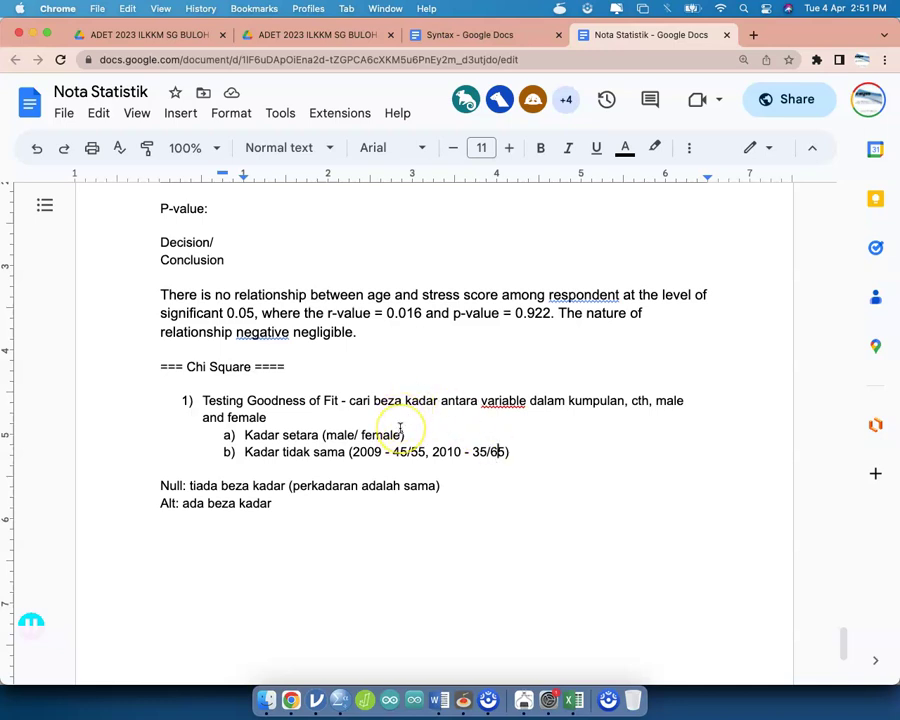
- Switch back to the SPSS Chi-square Test dialog and paste the Gender test as syntax
{"action": "key", "text": "ctrl+Up"}
{"action": "left_click", "coordinate": [353, 187]}
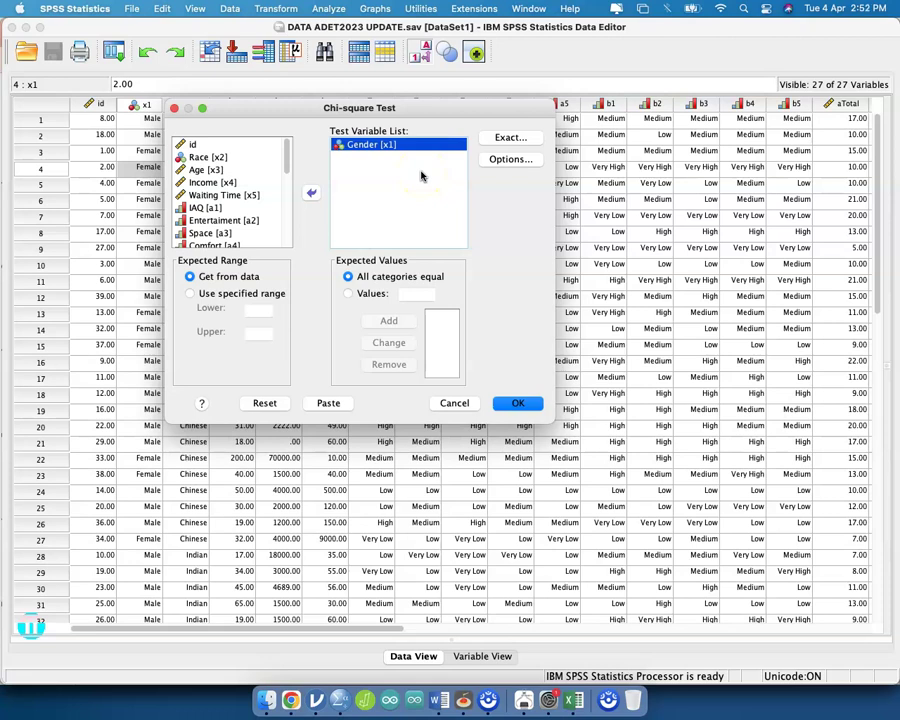
{"action": "left_click", "coordinate": [338, 404]}
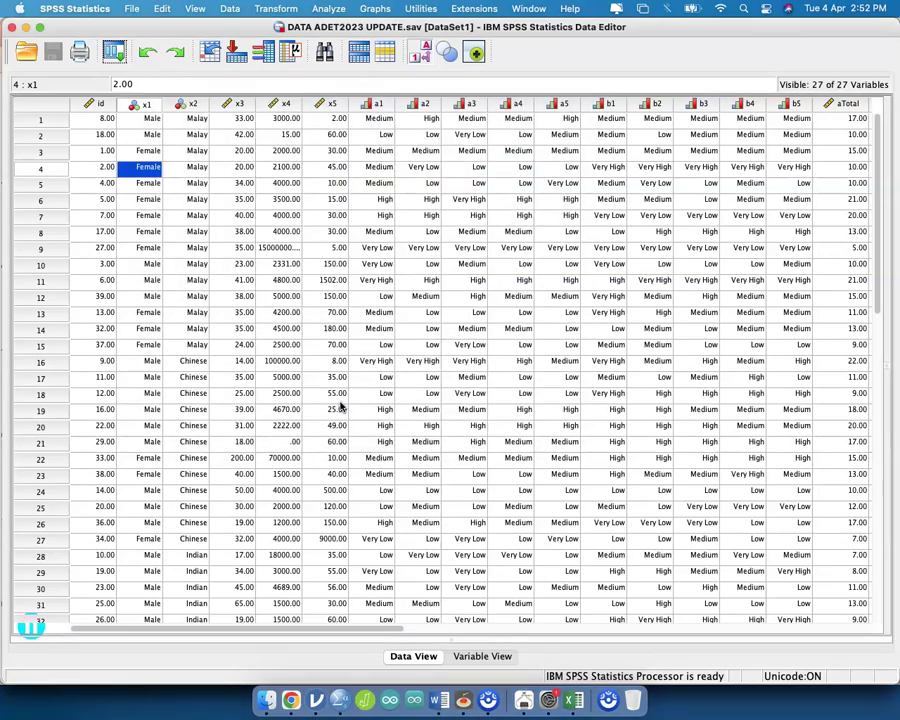
- Run the pasted NPAR TESTS commands from the Syntax2 editor and select the Test Statistics table in the output
{"action": "key", "text": "ctrl+Up"}
{"action": "left_click", "coordinate": [738, 243]}
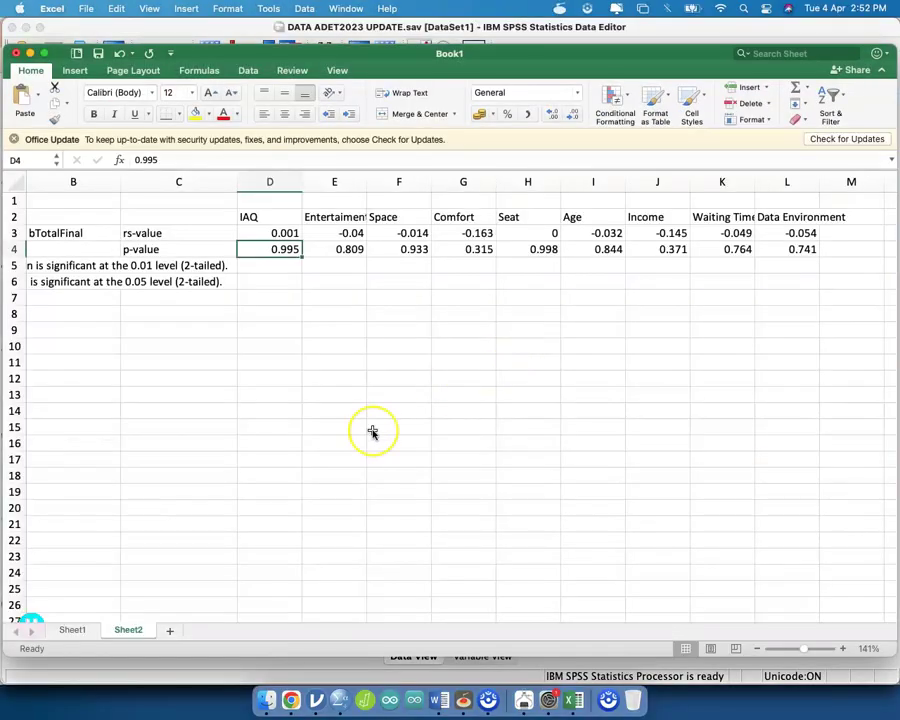
{"action": "key", "text": "ctrl+Up"}
{"action": "left_click", "coordinate": [680, 395]}
{"action": "left_click_drag", "start_coordinate": [365, 340], "coordinate": [187, 298]}
{"action": "key", "text": "super+r"}
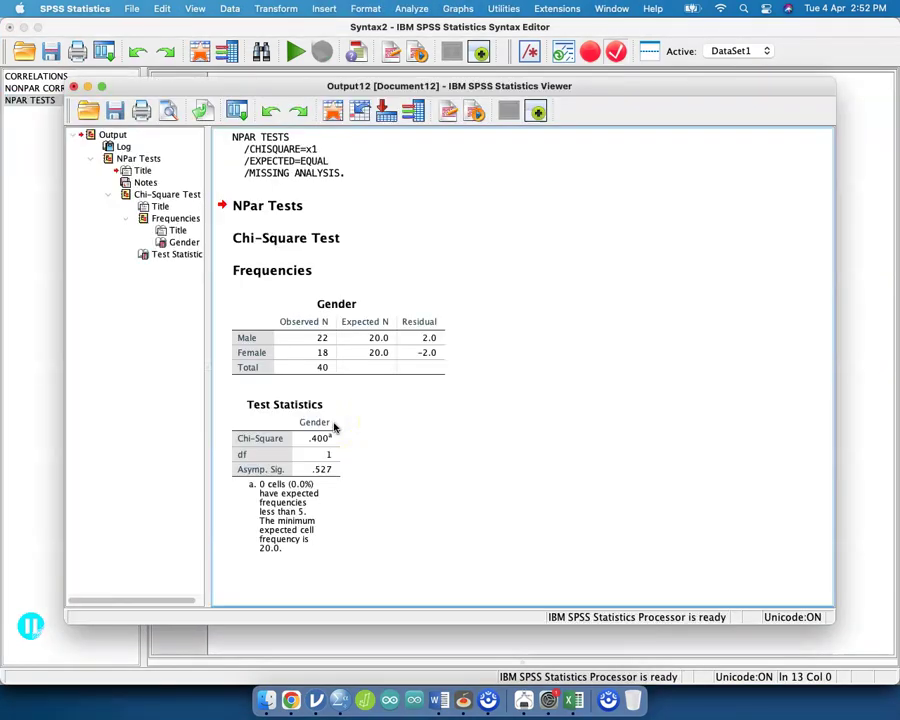
{"action": "left_click", "coordinate": [340, 442]}
{"action": "left_click", "coordinate": [332, 434]}
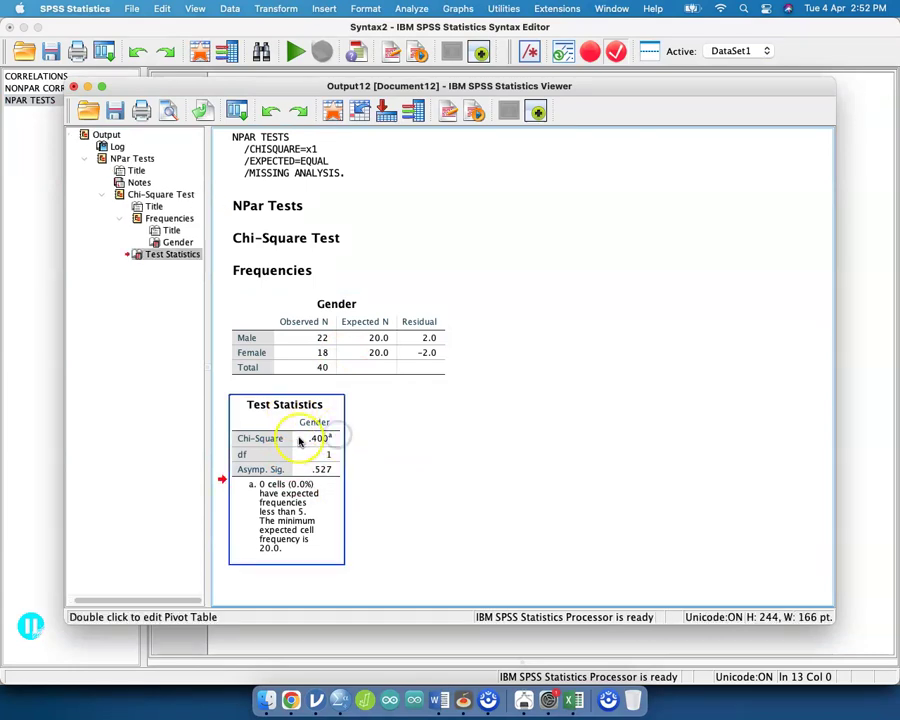